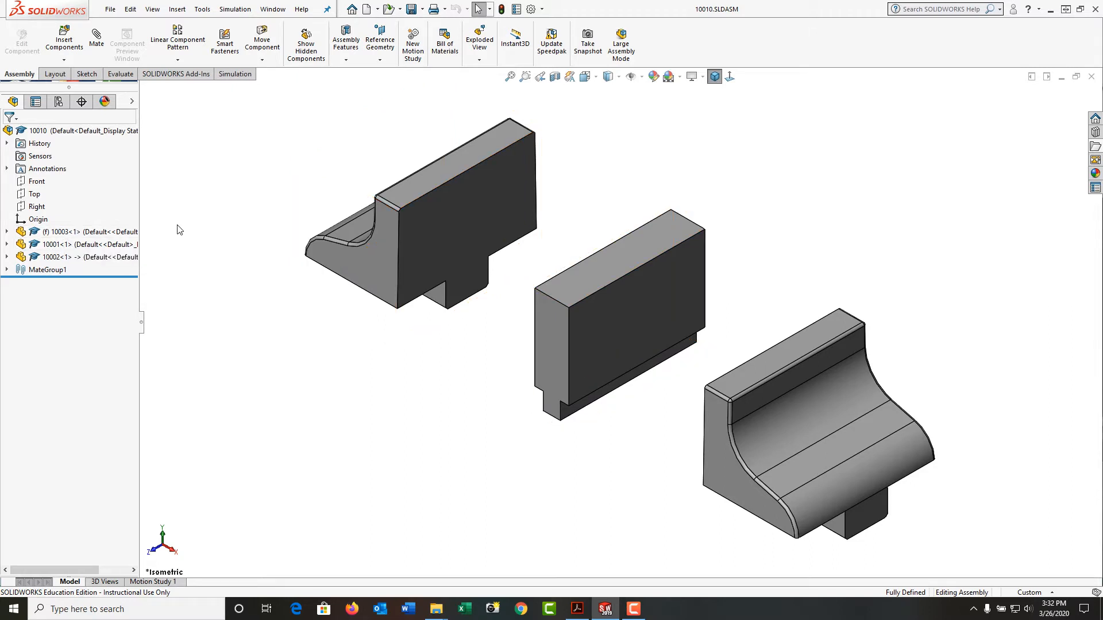
Insert a new part into the assembly using the ANSI-INCH template and place it in empty space.
left_click(66, 61)
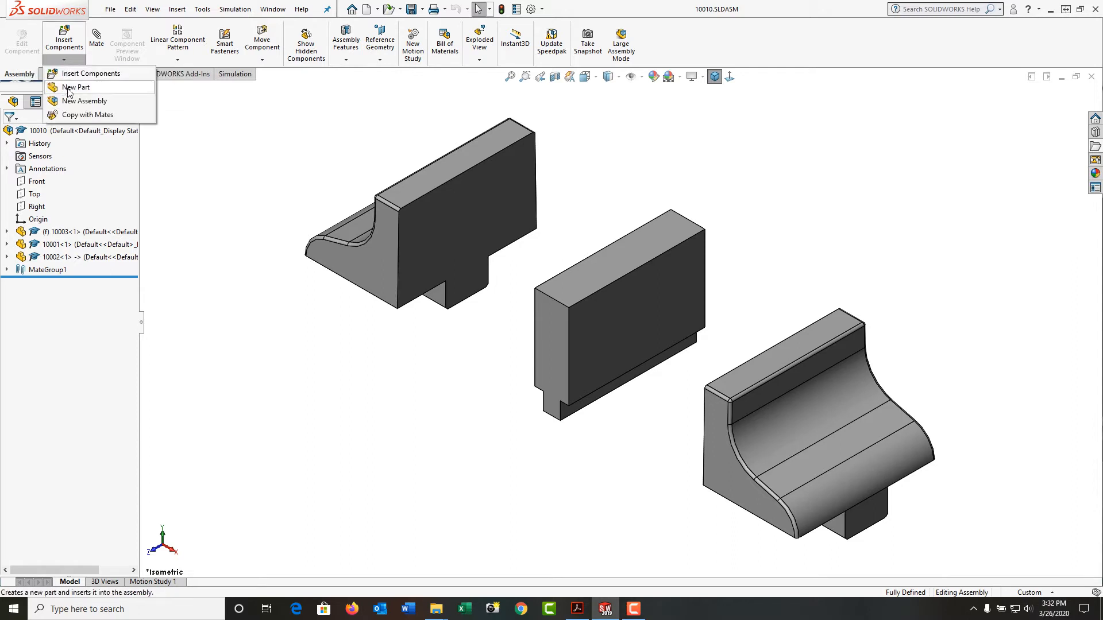
left_click(68, 89)
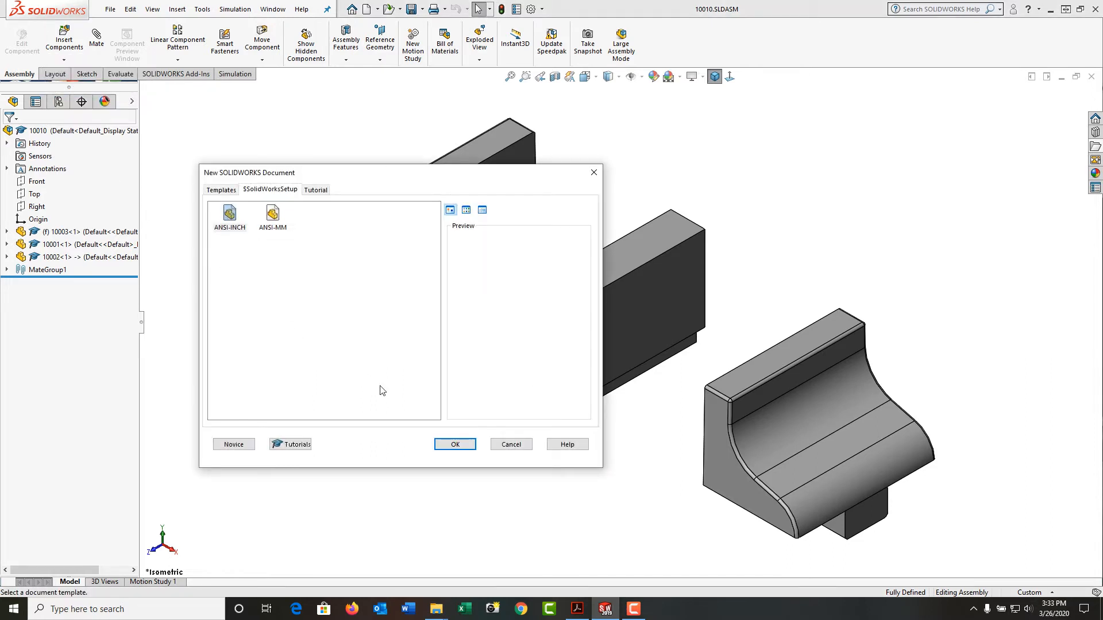
left_click(452, 445)
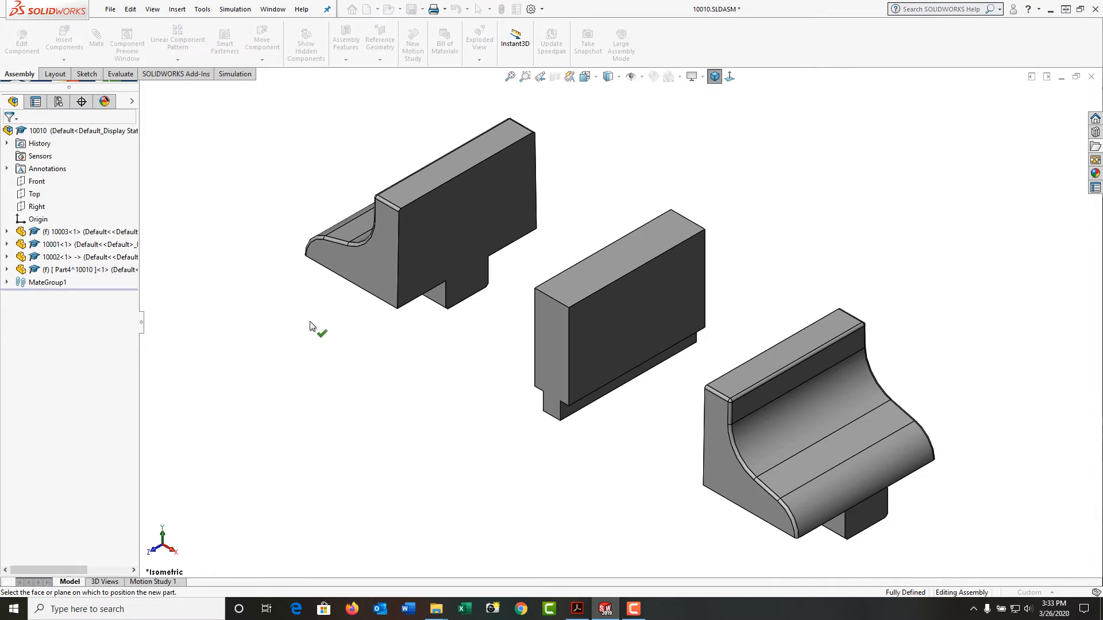
left_click(267, 310)
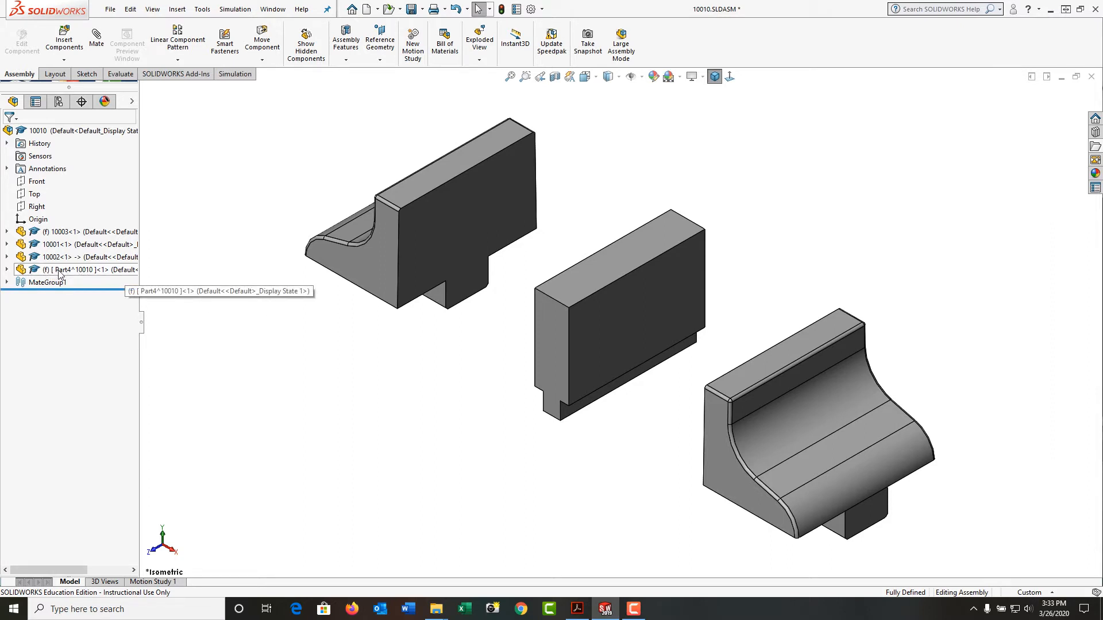
Rename the new virtual part as 10004 and save the assembly.
right_click(92, 273)
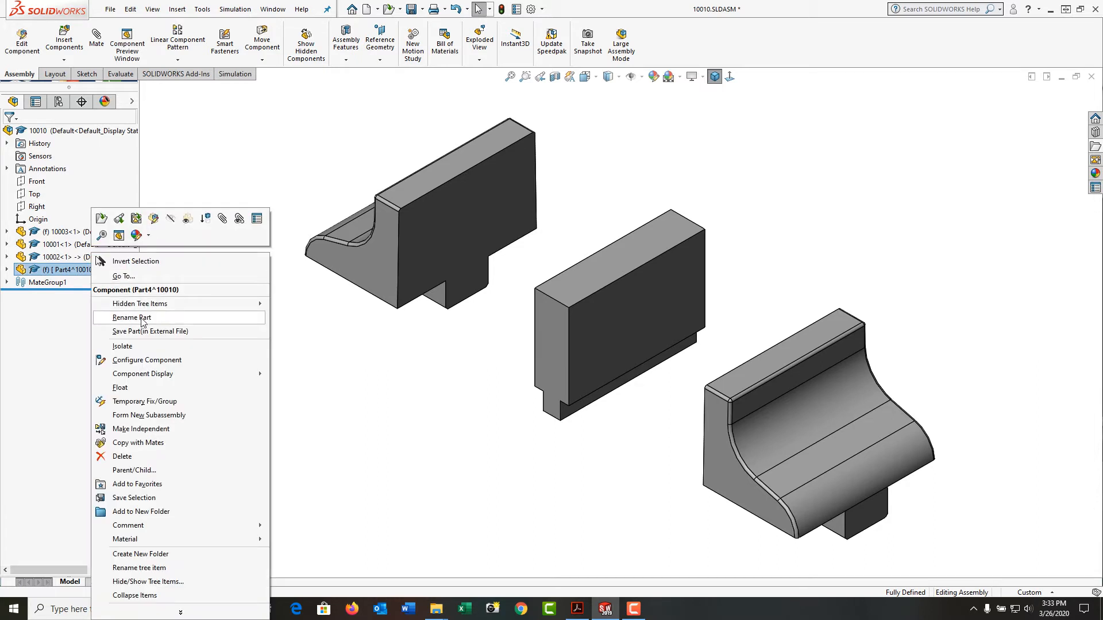
left_click(132, 318)
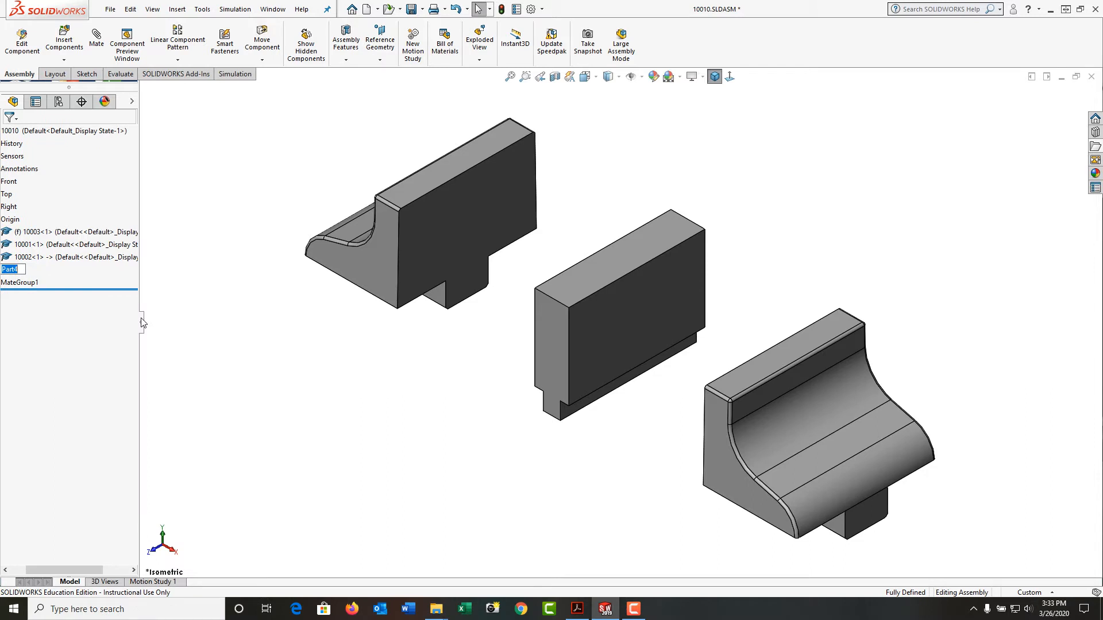
type("10004")
key("Return")
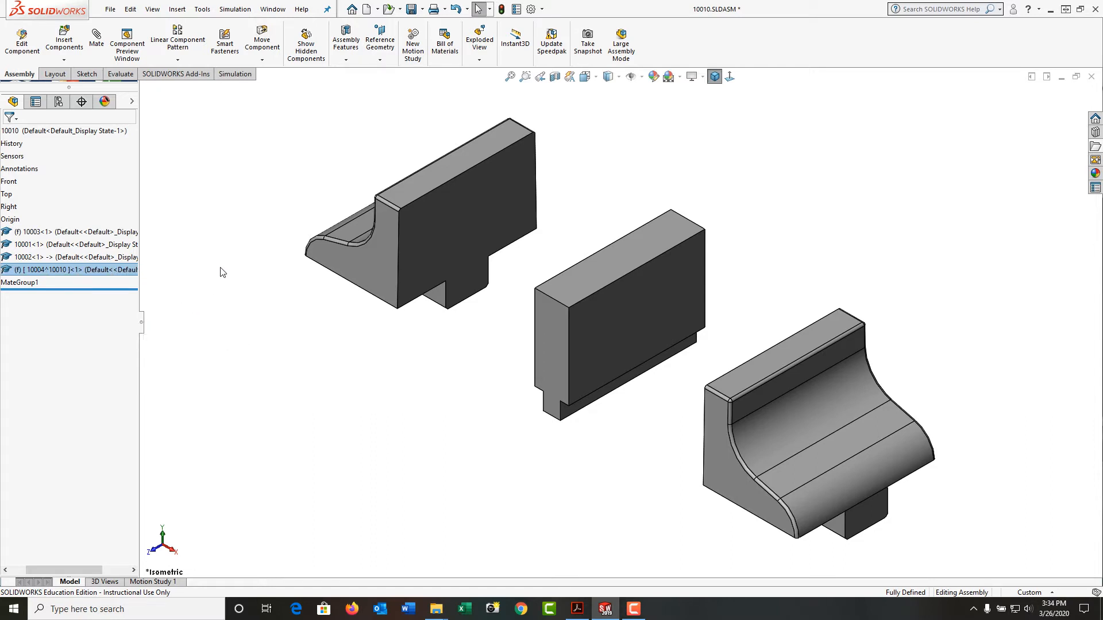
left_click(412, 10)
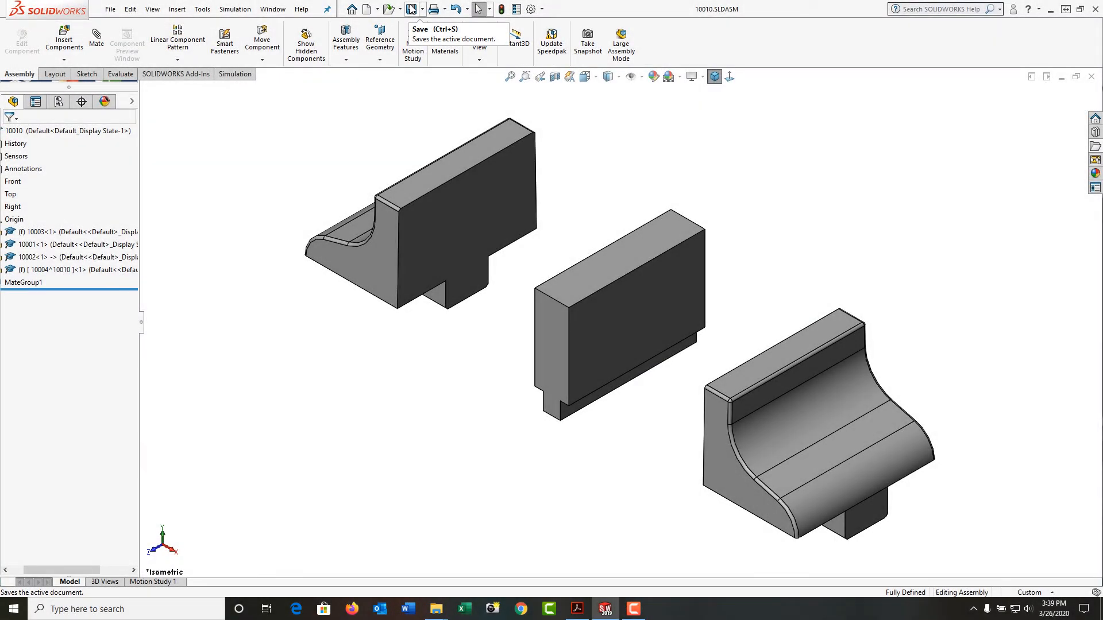
Open part 10004 in its own window to view it, and return to assembly 10010.
right_click(112, 271)
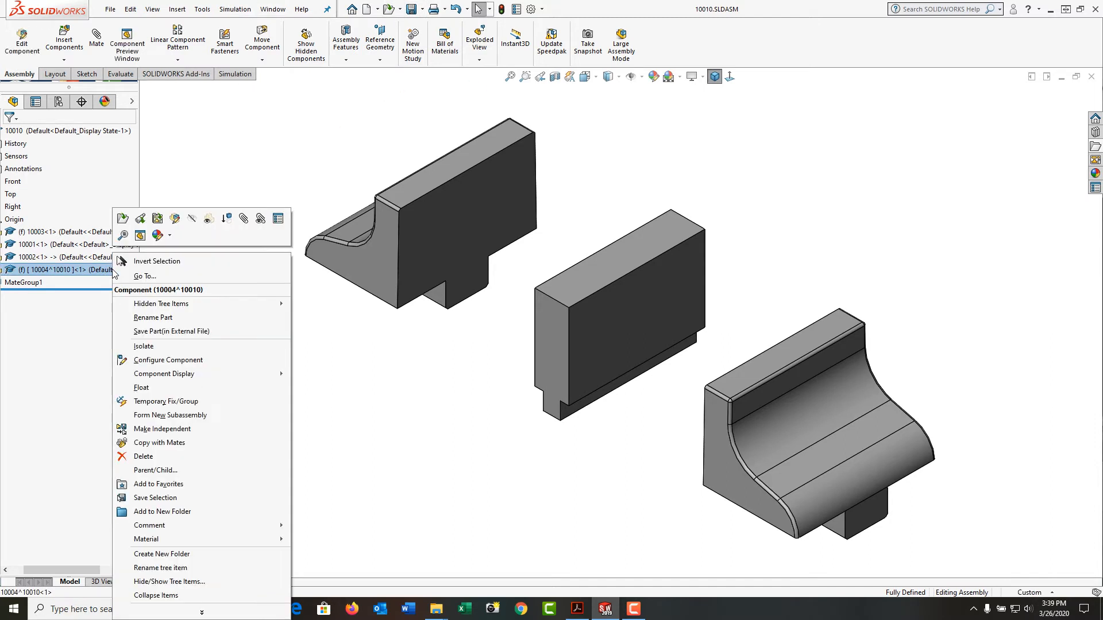
left_click(123, 219)
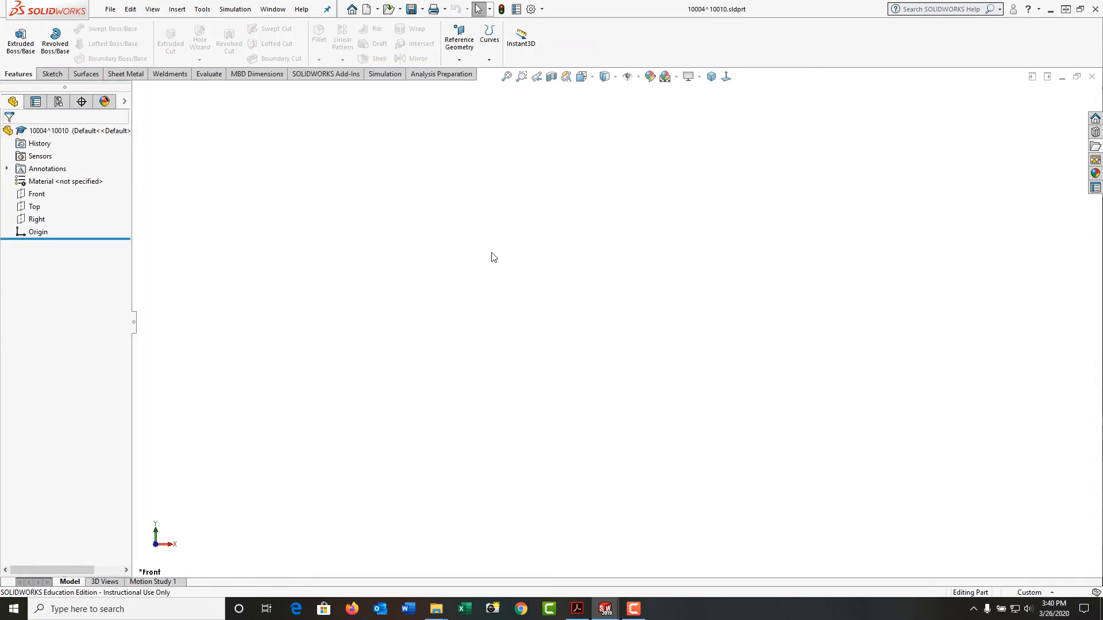
key("ctrl+Tab")
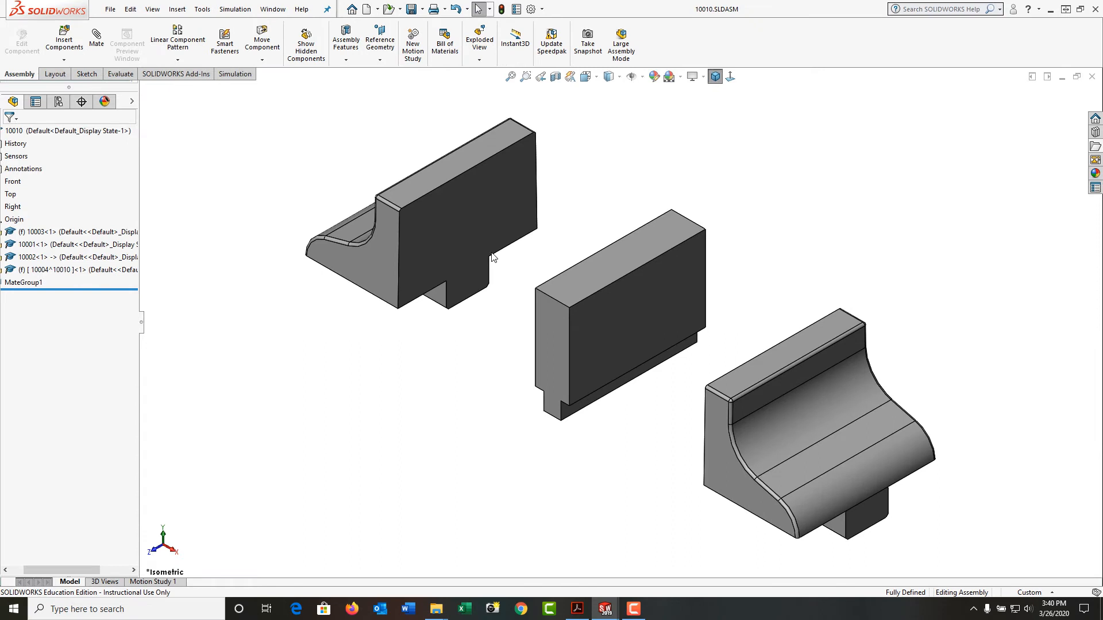
Edit part 10004 in the context of the assembly and start a sketch on the large front face of block 10003.
left_click(121, 274)
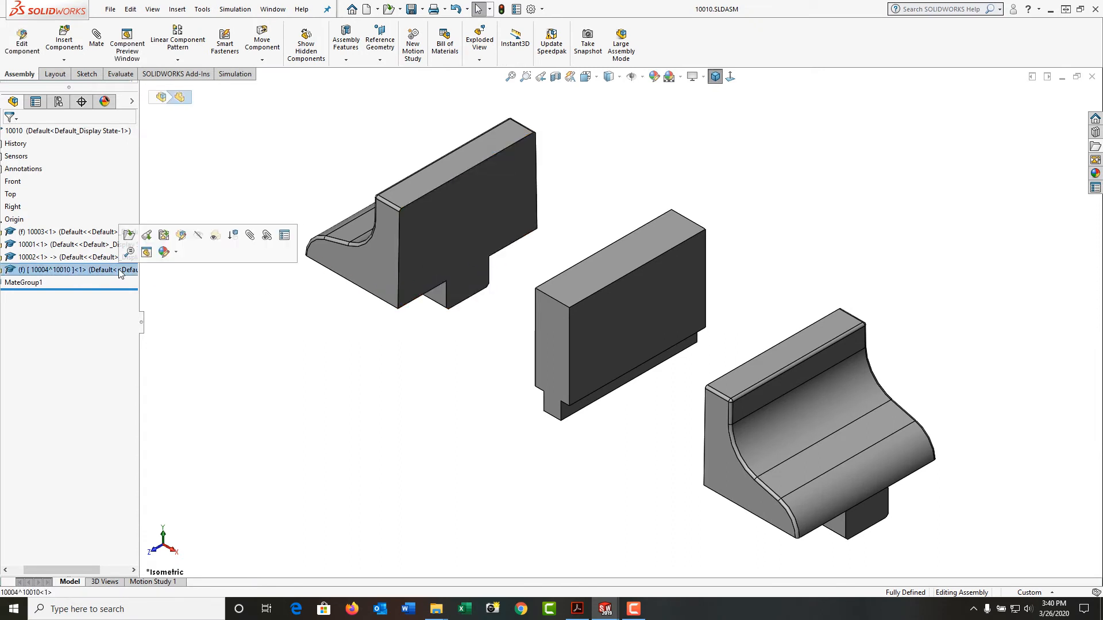
left_click(180, 236)
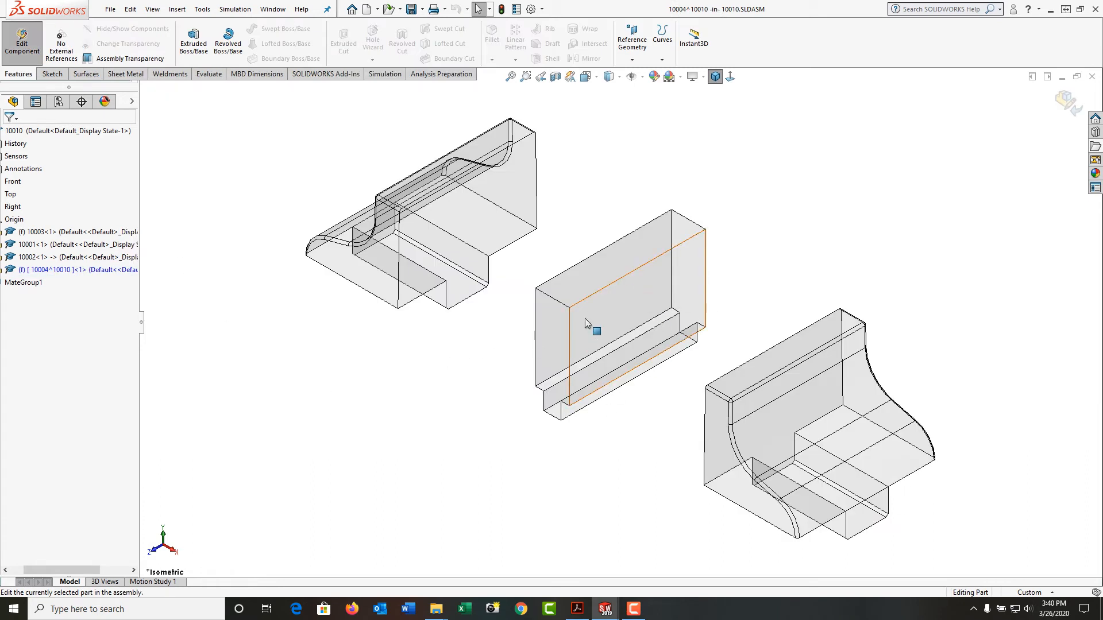
left_click(621, 314)
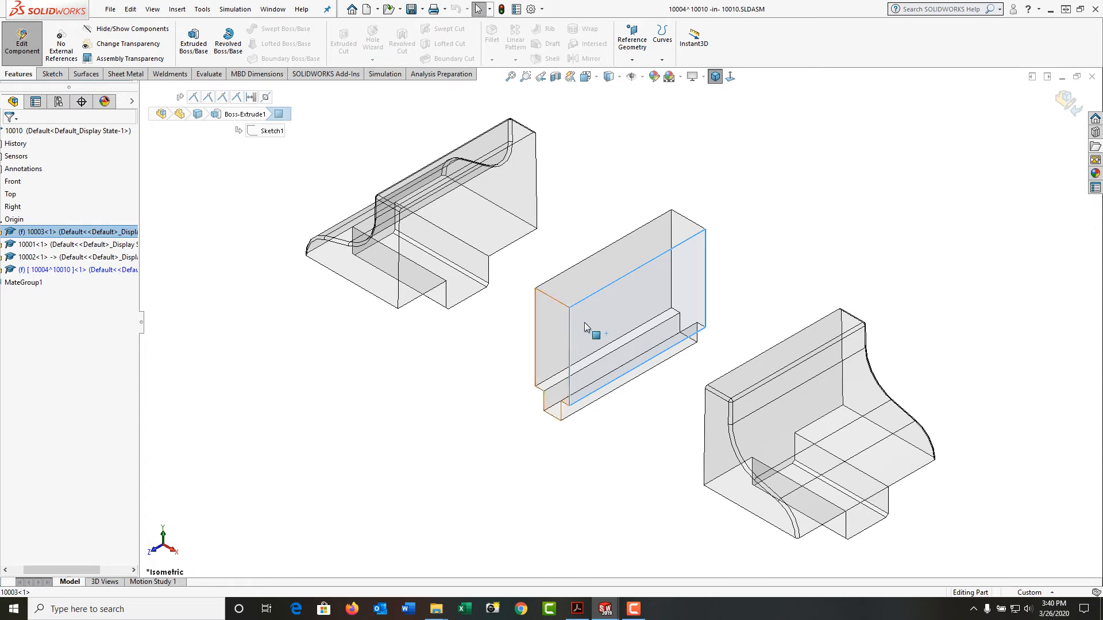
right_click(598, 316)
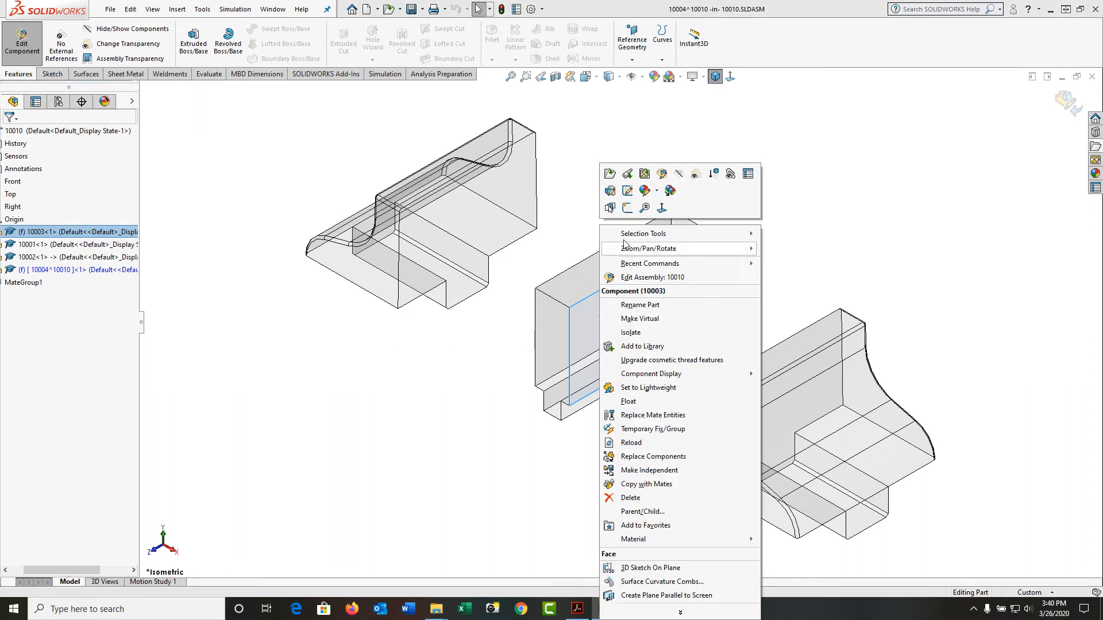
left_click(627, 208)
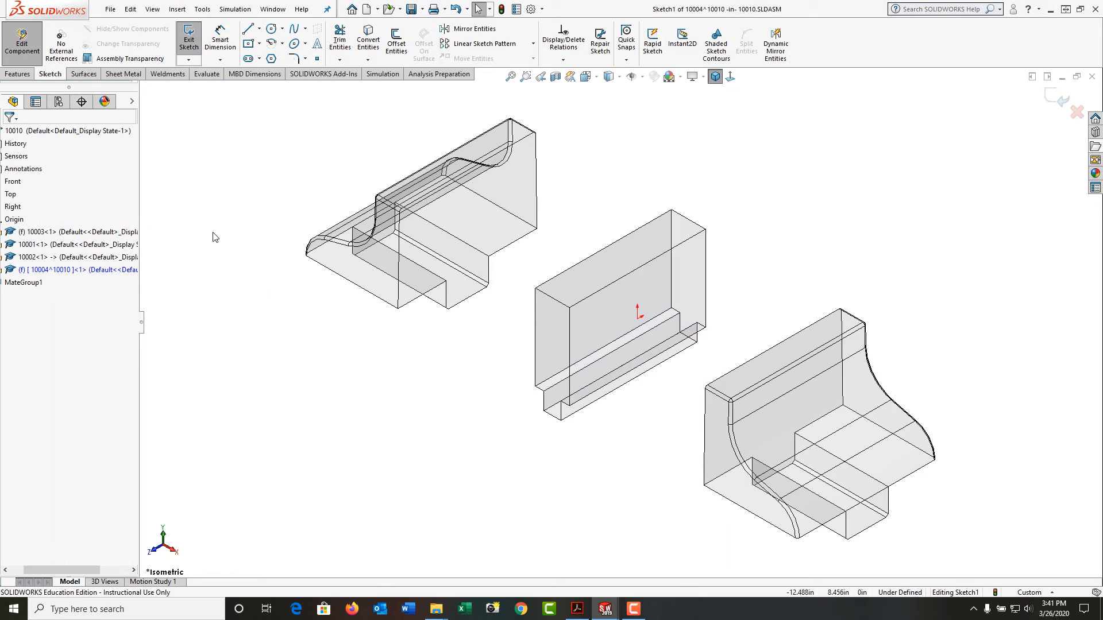
Convert the two vertical edges of the block's front face into sketch lines.
left_click(368, 41)
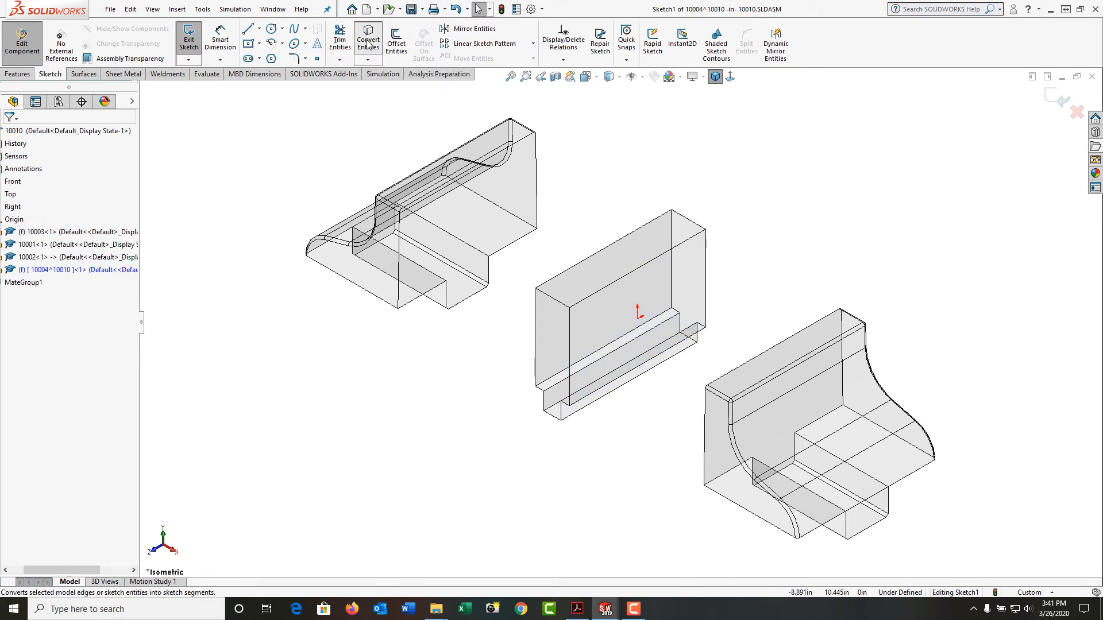
left_click(569, 353)
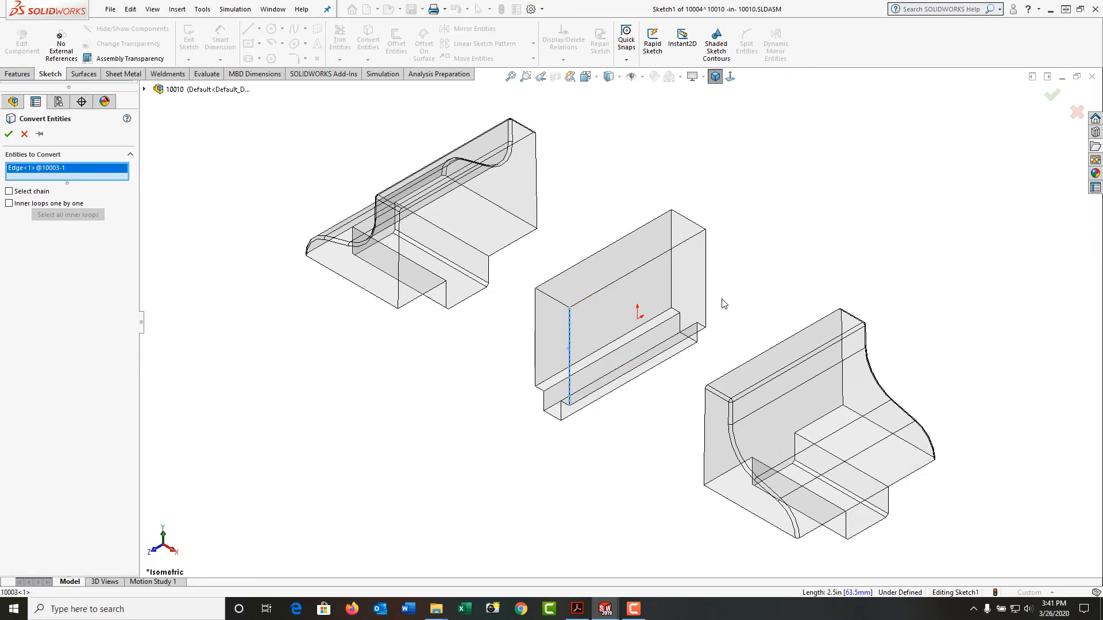
left_click(706, 287)
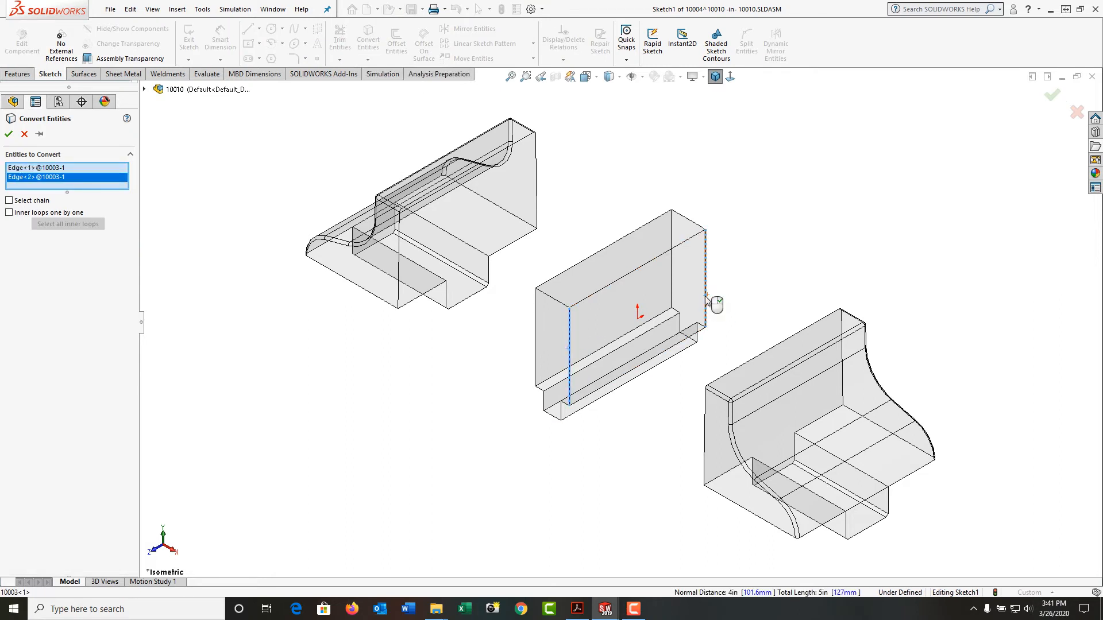
right_click(705, 297)
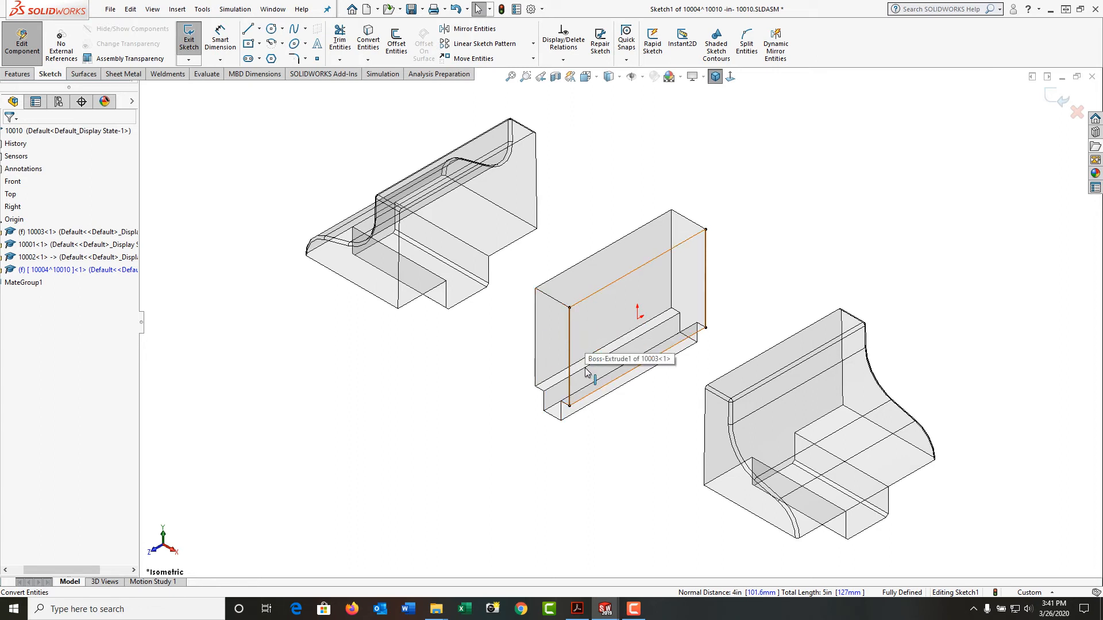
Move both converted lines' upper ends above the block's front face and their lower ends above its bottom edge, making the right line about 2.58 in long.
left_click(569, 274)
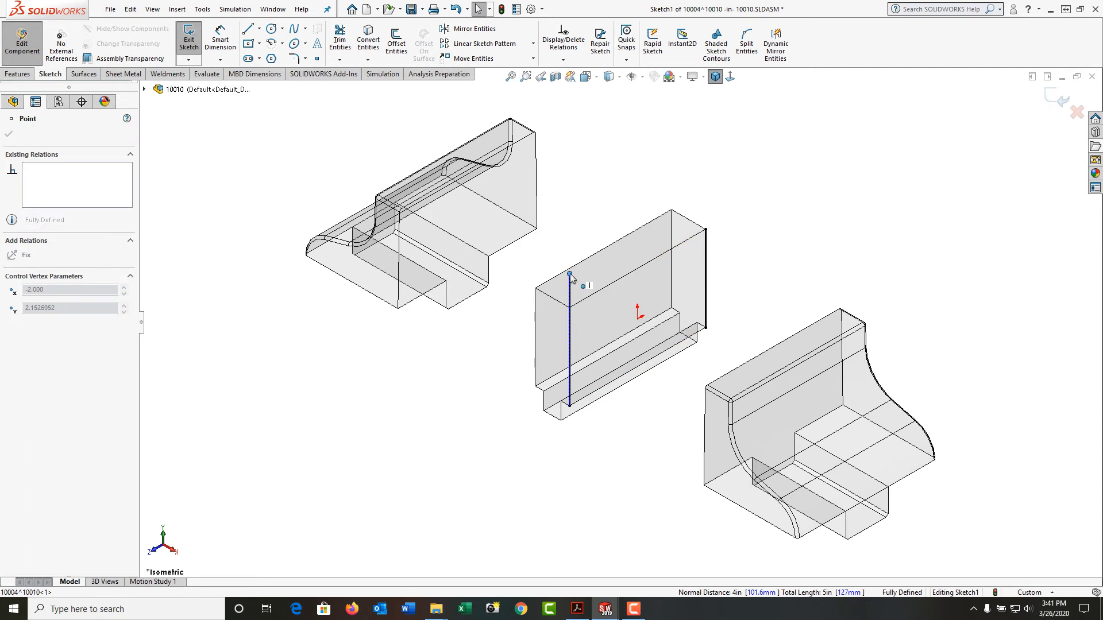
left_click(820, 248)
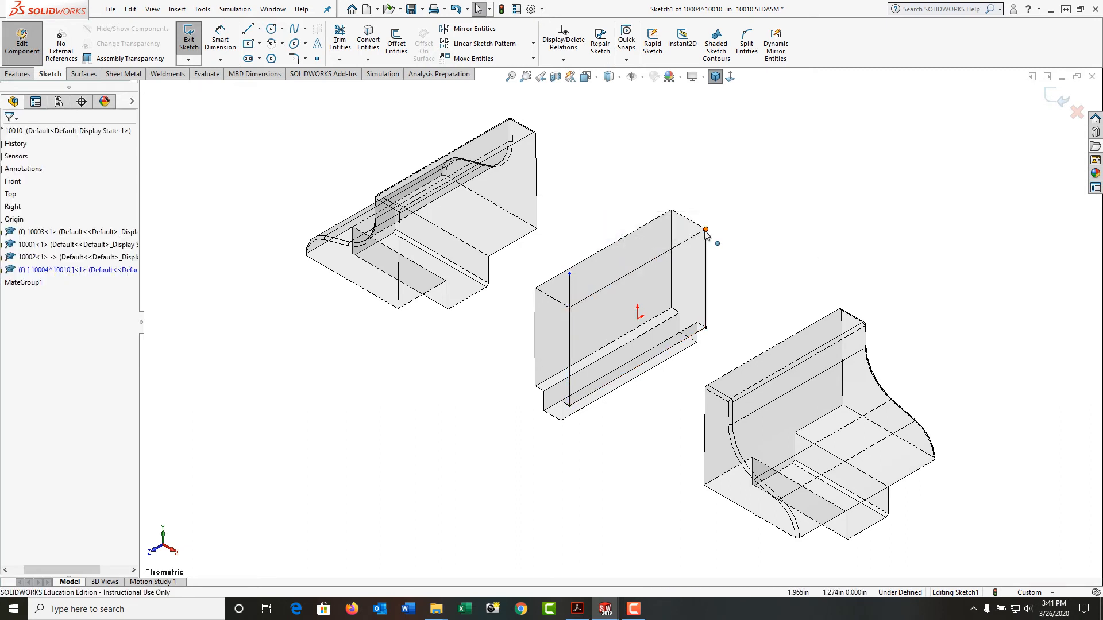
left_click_drag(706, 230, 706, 199)
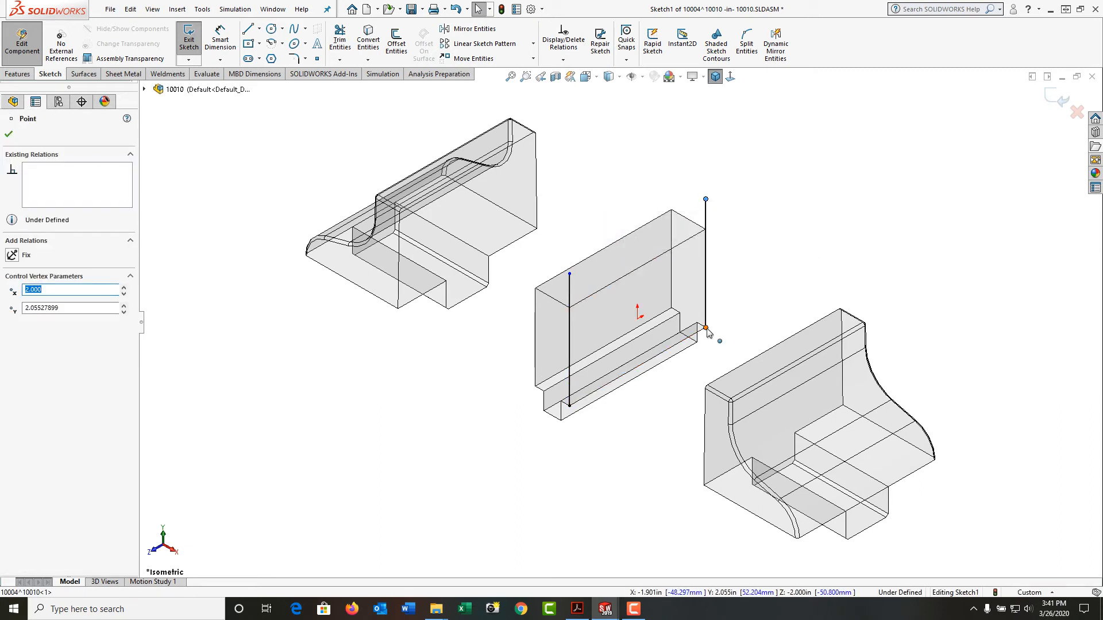
left_click_drag(707, 330, 706, 300)
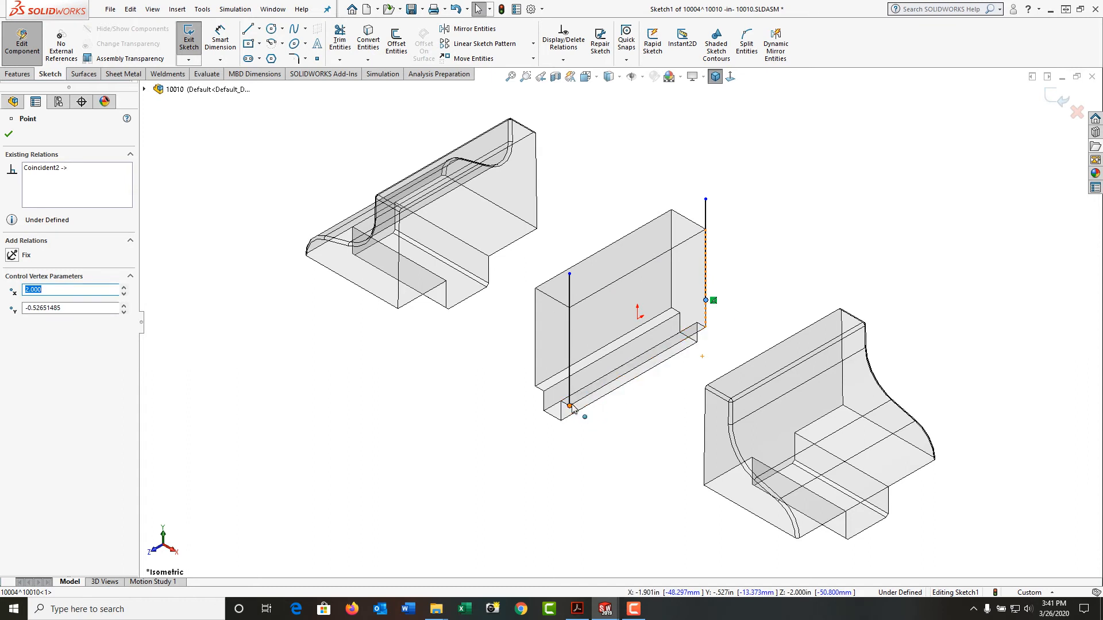
left_click_drag(573, 408, 575, 383)
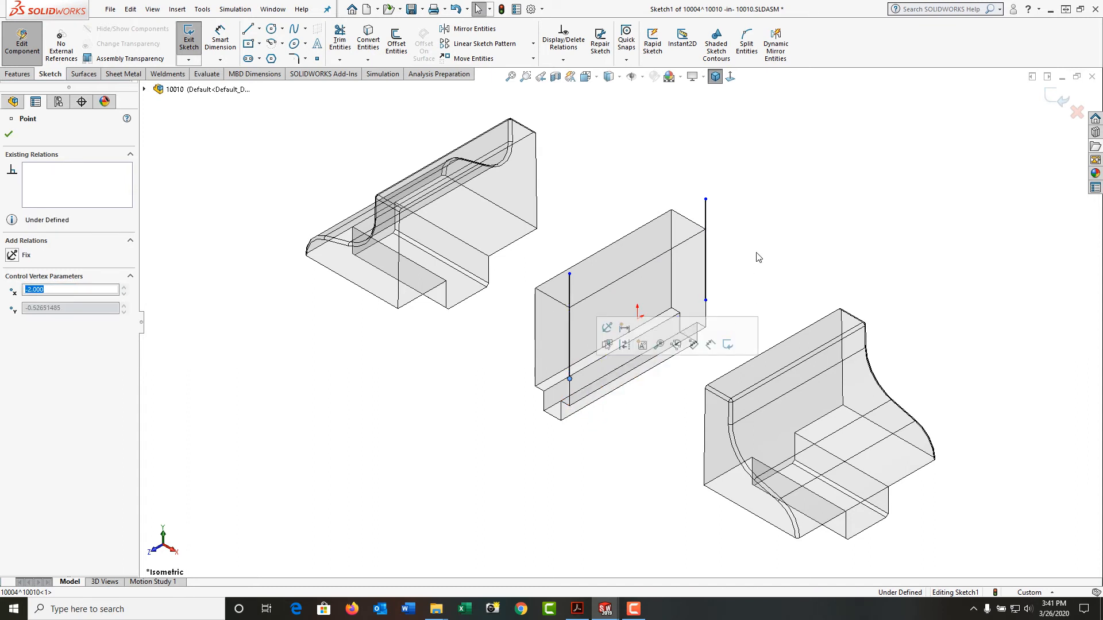
key("Escape")
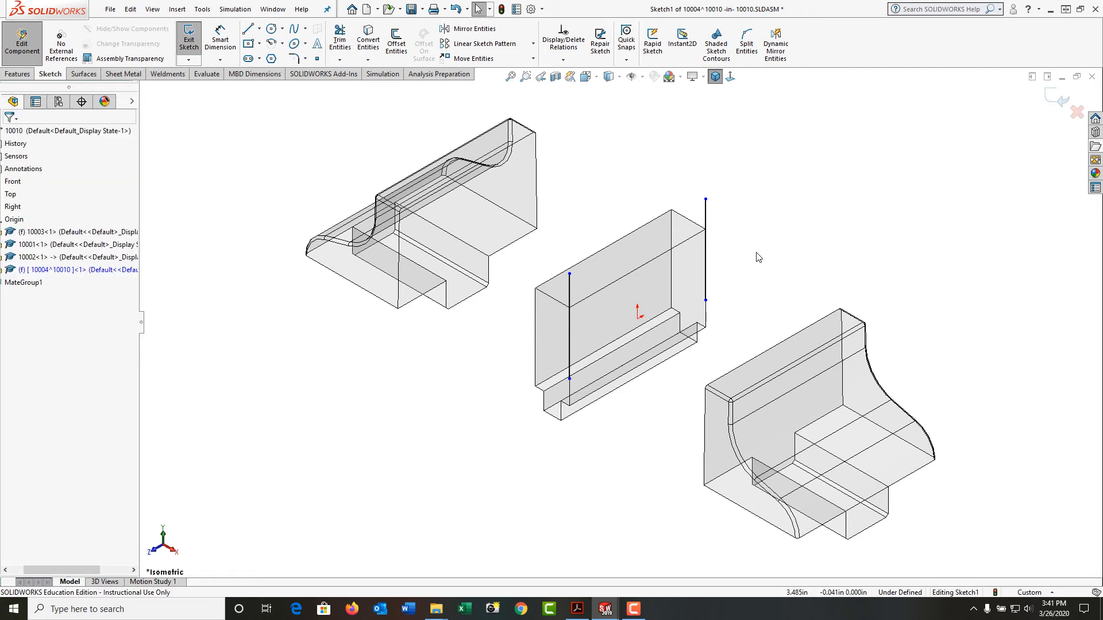
Draw two lines joining the upper ends and the lower ends of the vertical lines to close the rectangle.
right_click_drag(822, 214, 778, 217)
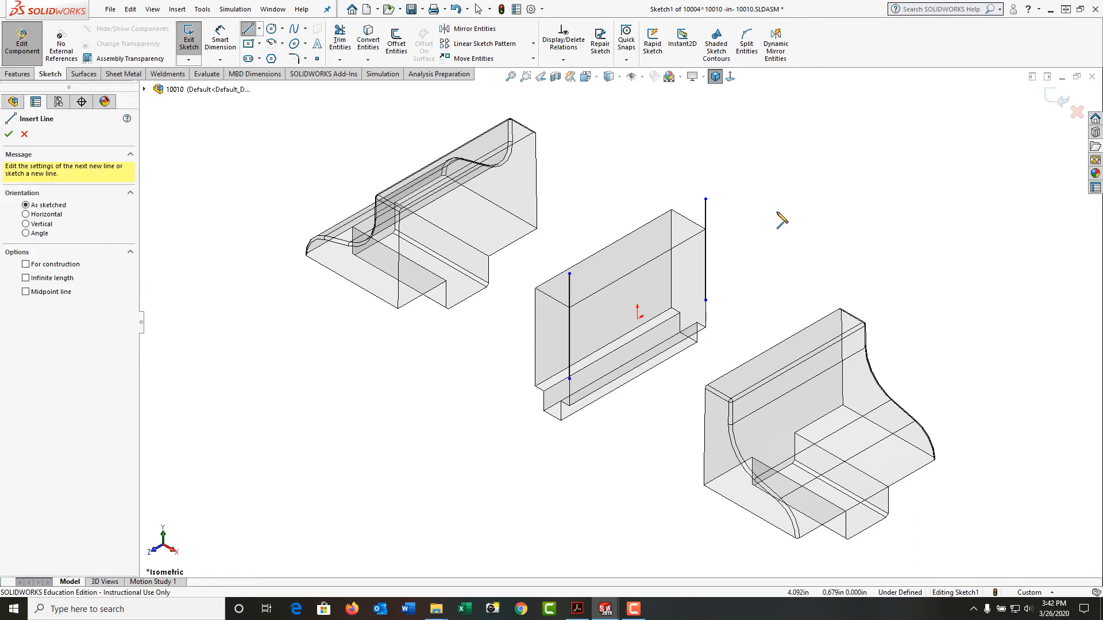
mouse_move(705, 199)
left_mouse_down()
mouse_move(586, 262)
mouse_move(572, 288)
mouse_move(569, 273)
left_mouse_up()
left_click(569, 378)
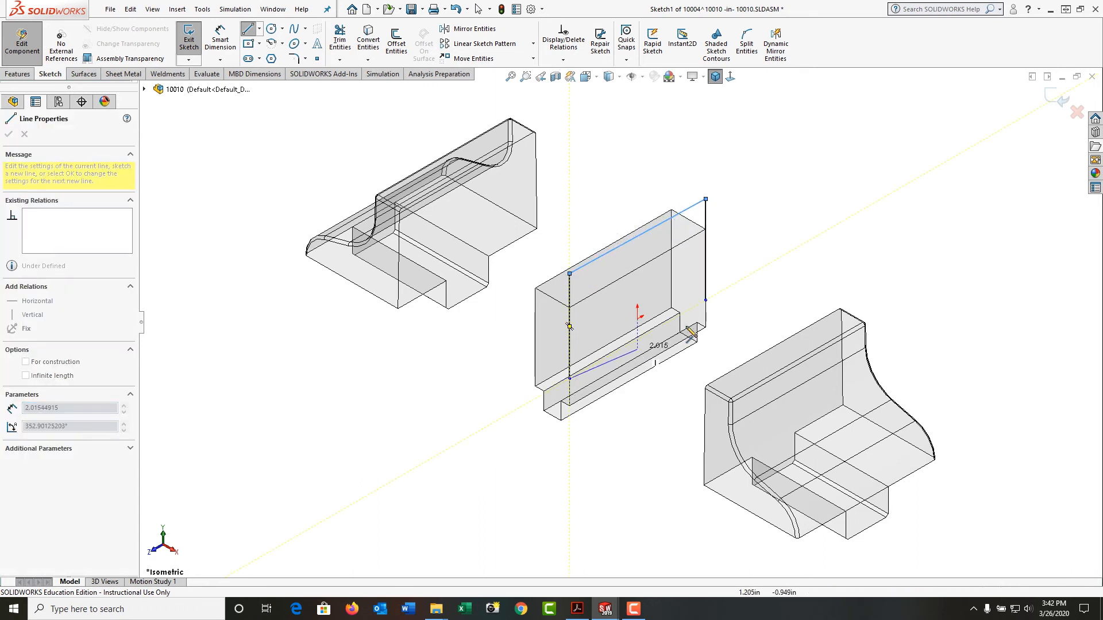
double_click(706, 301)
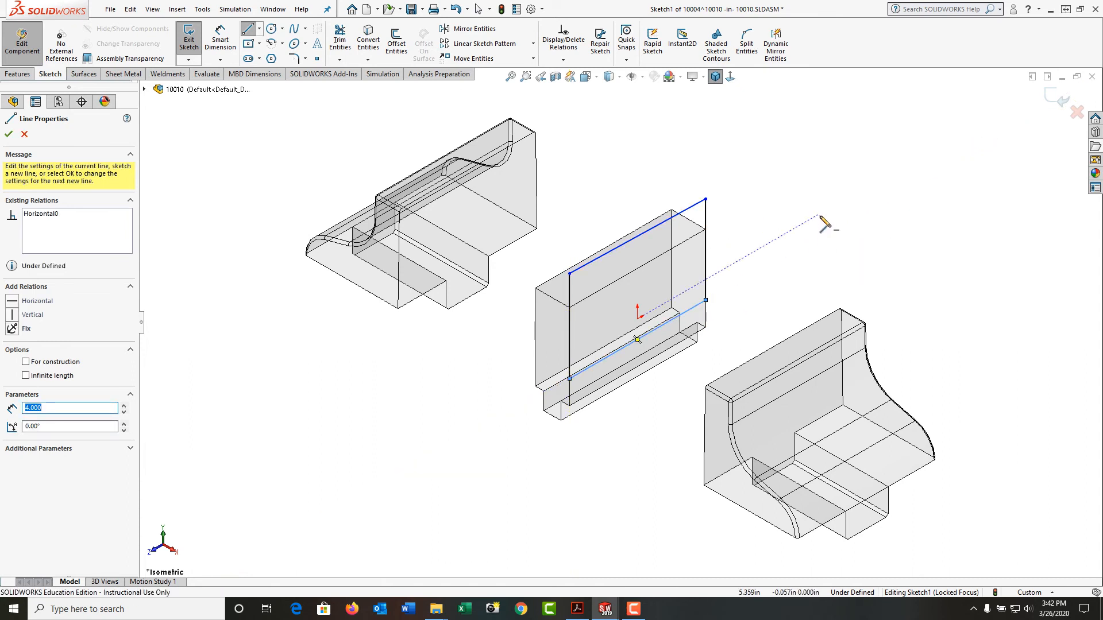
key("Escape")
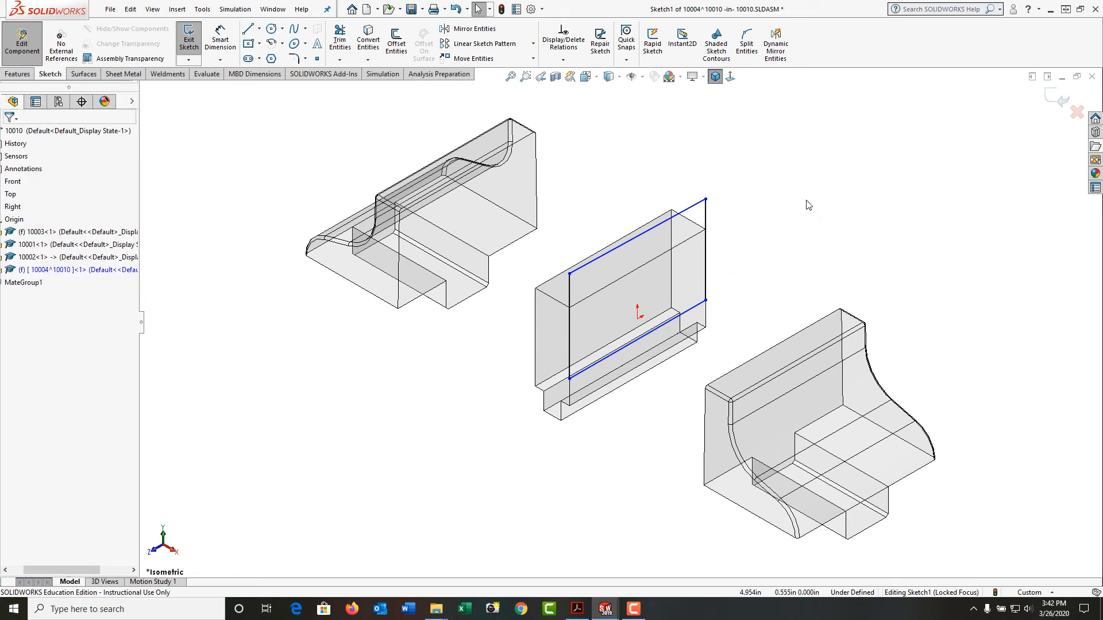
Dimension the rectangle's right vertical line to 2.75 in.
left_click(798, 234)
right_click_drag(798, 225, 800, 190)
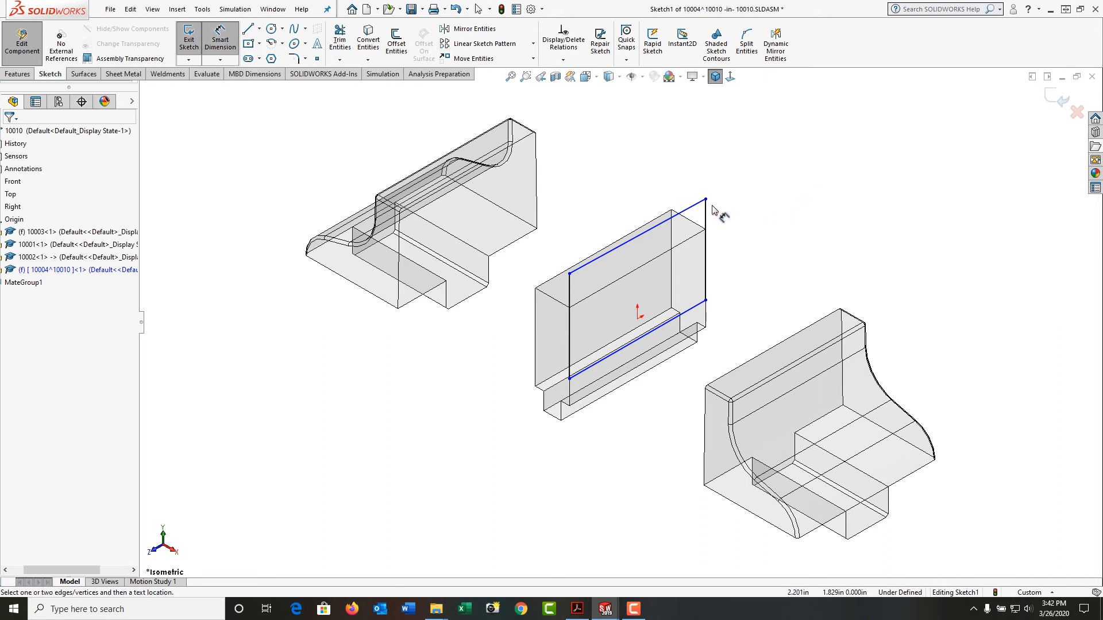
left_click(706, 226)
left_click(745, 222)
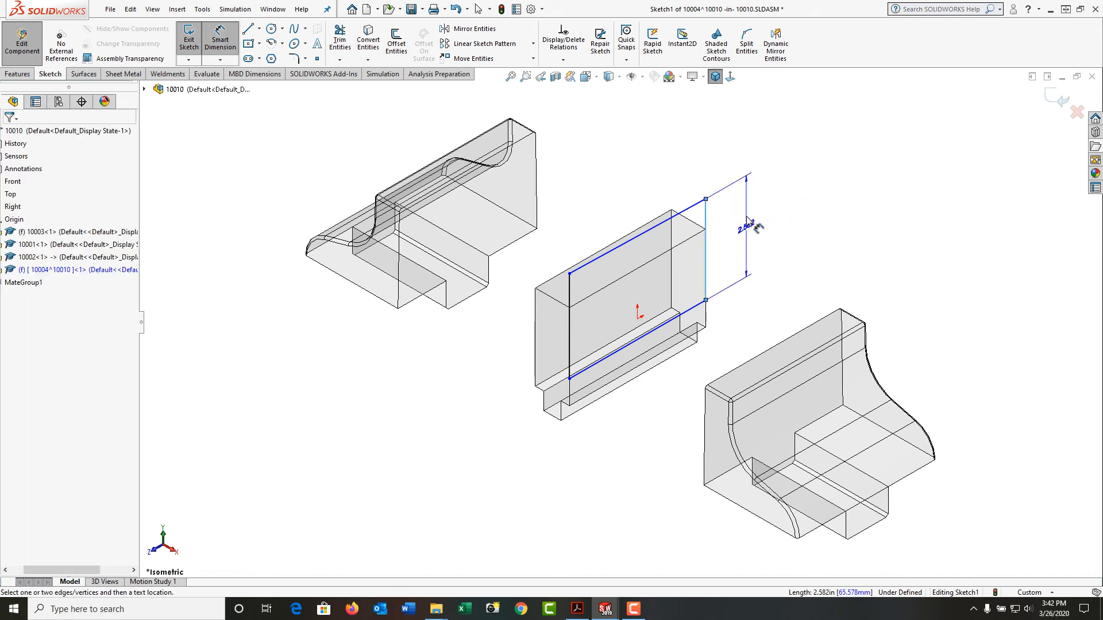
type("2.75")
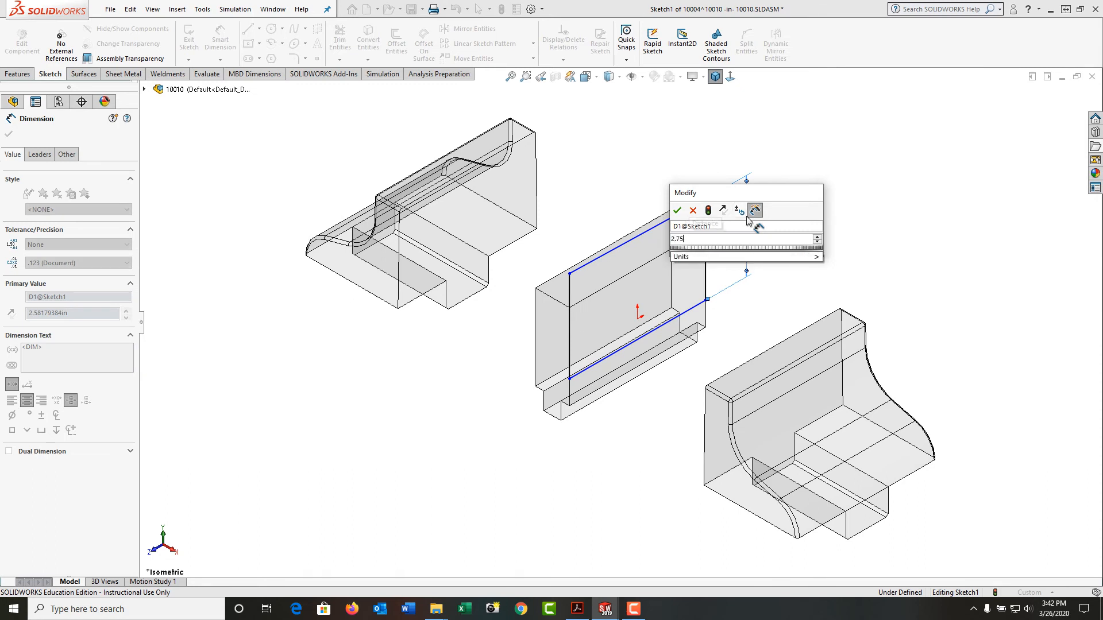
key("Return")
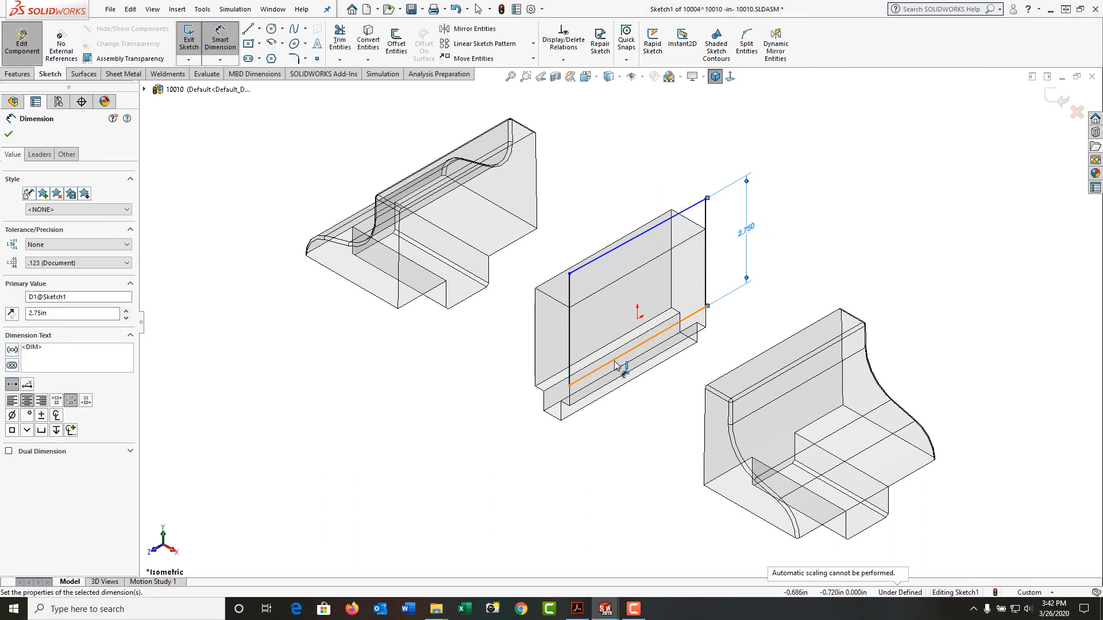
Dimension the rectangle's bottom line 0.025 in from the bottom edge of the block's front face.
left_click(619, 360)
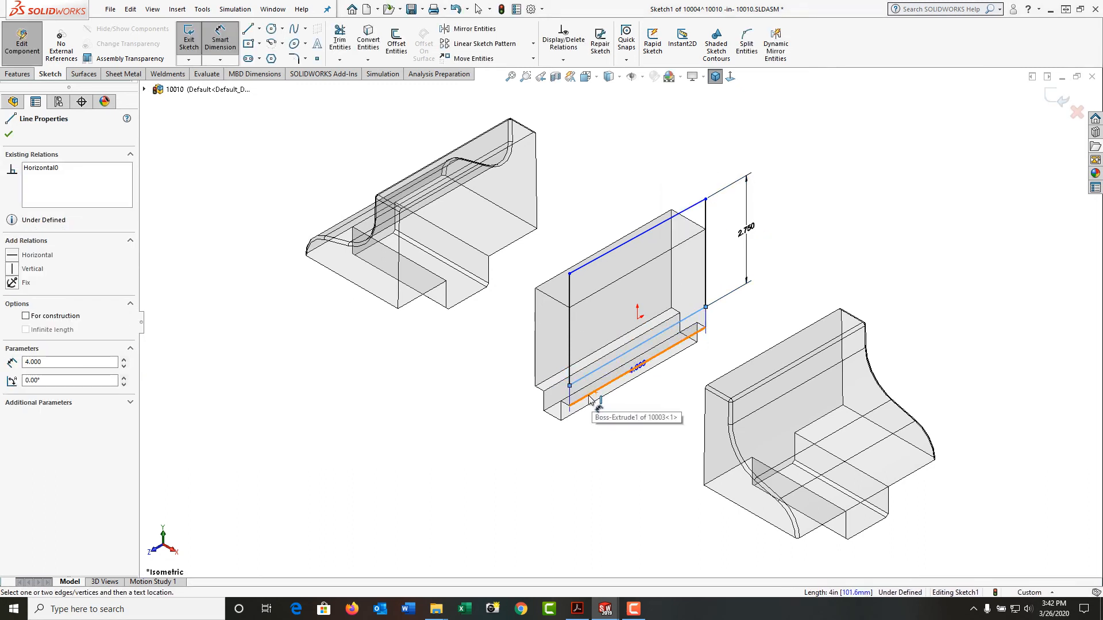
left_click(577, 405)
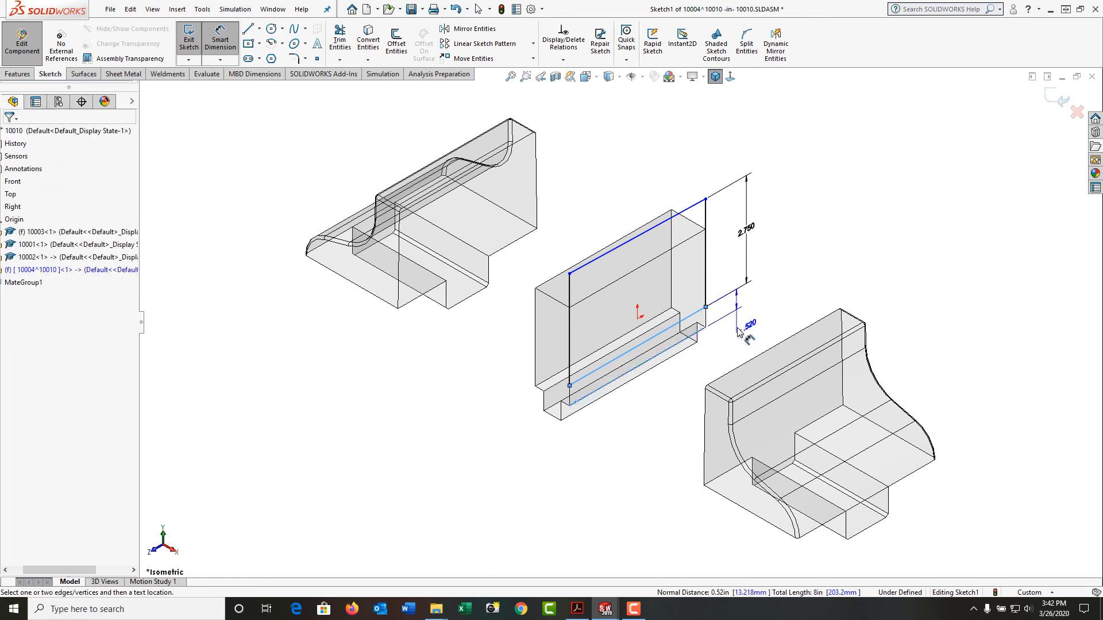
left_click(741, 326)
type("0.025")
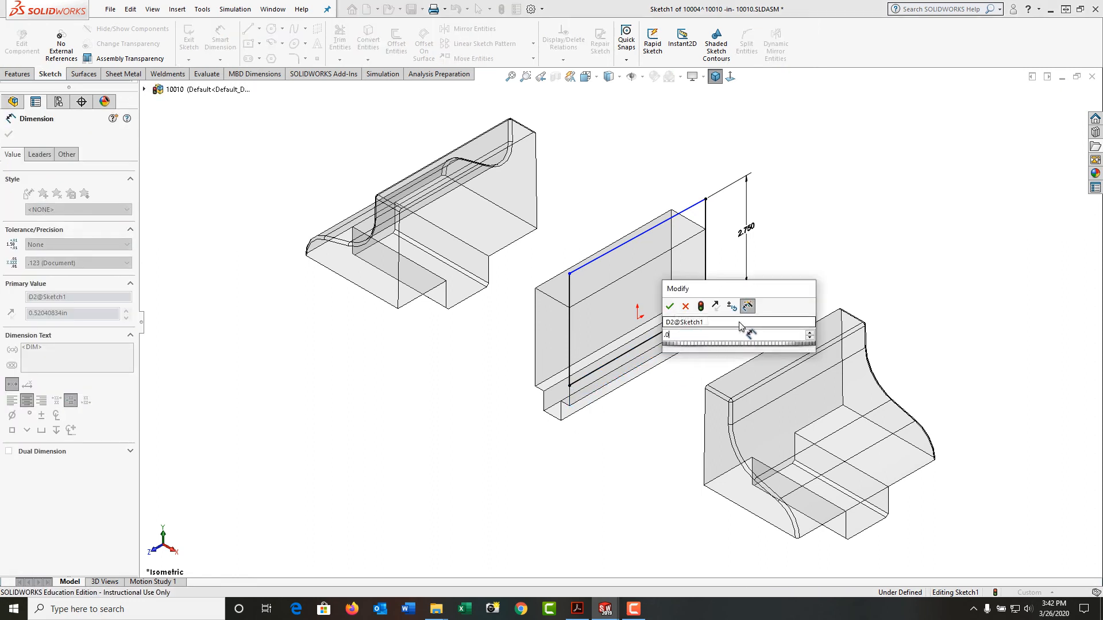
key("Return")
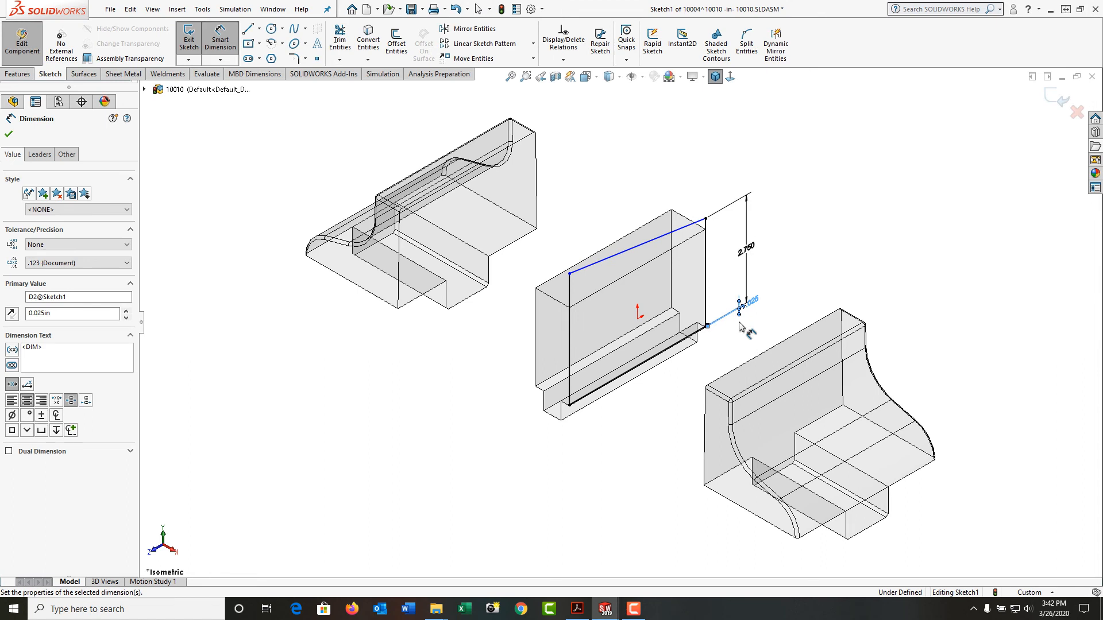
key("Escape")
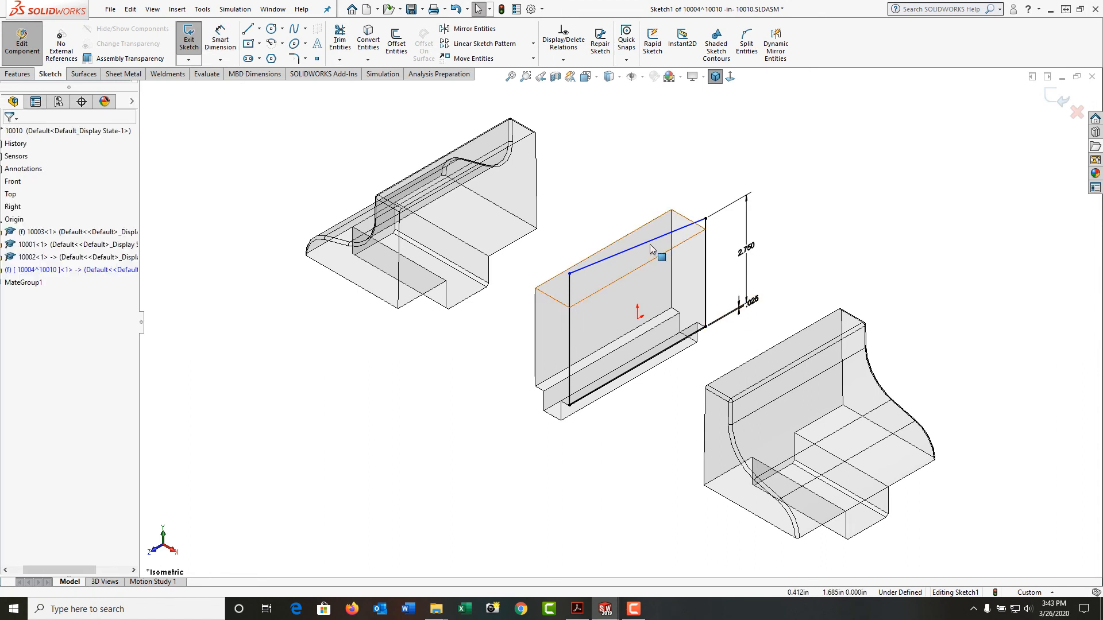
Make the rectangle's slanted top line horizontal and exit the sketch.
left_click(646, 246)
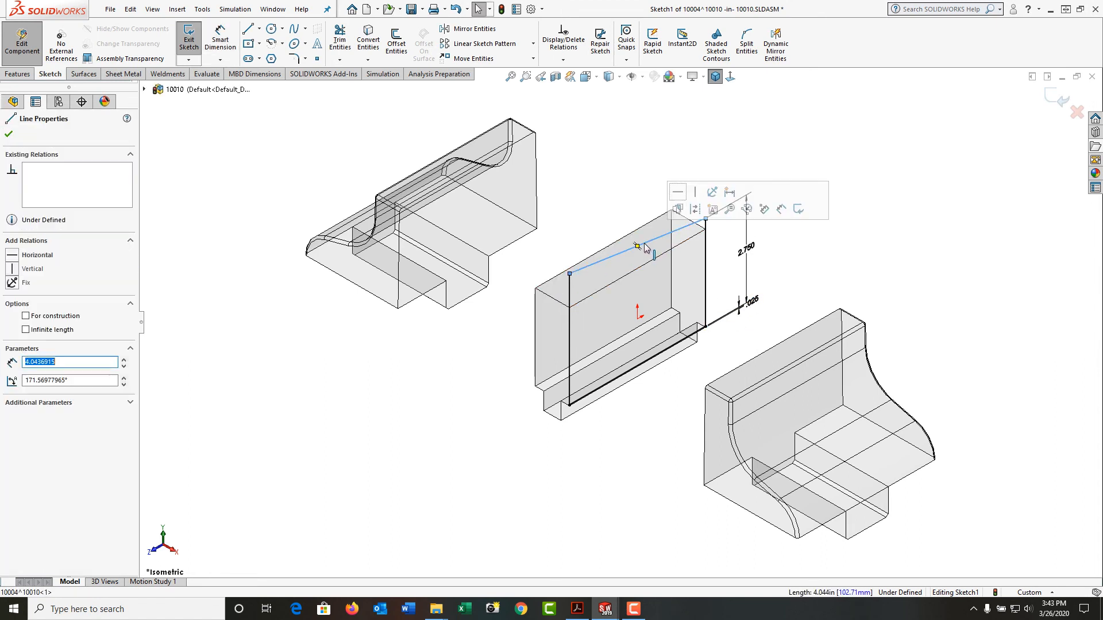
left_click(678, 195)
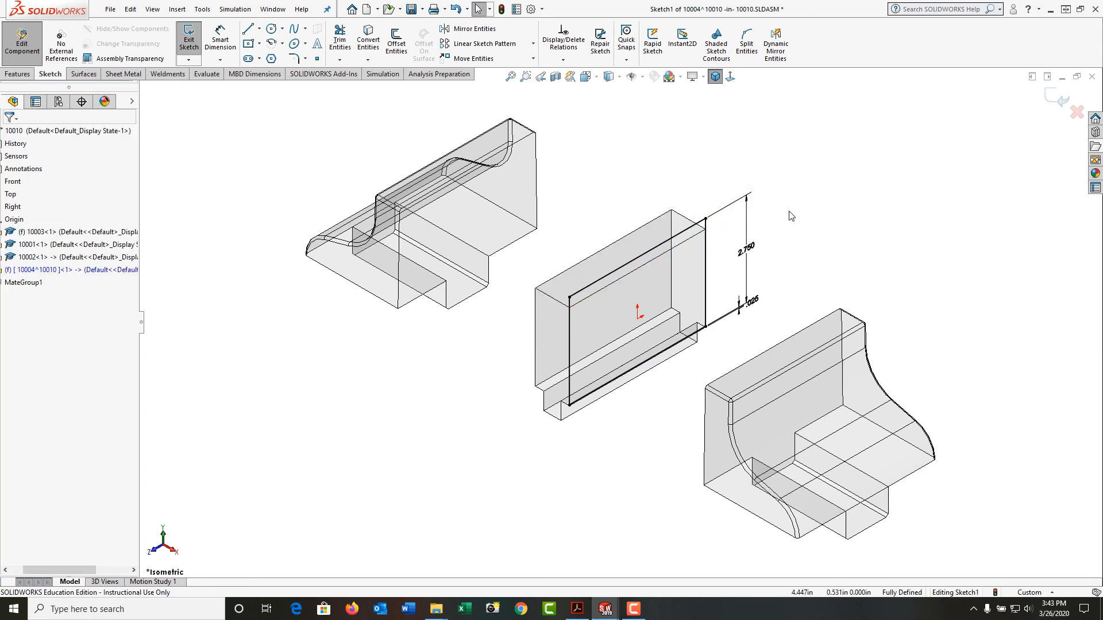
left_click(1056, 99)
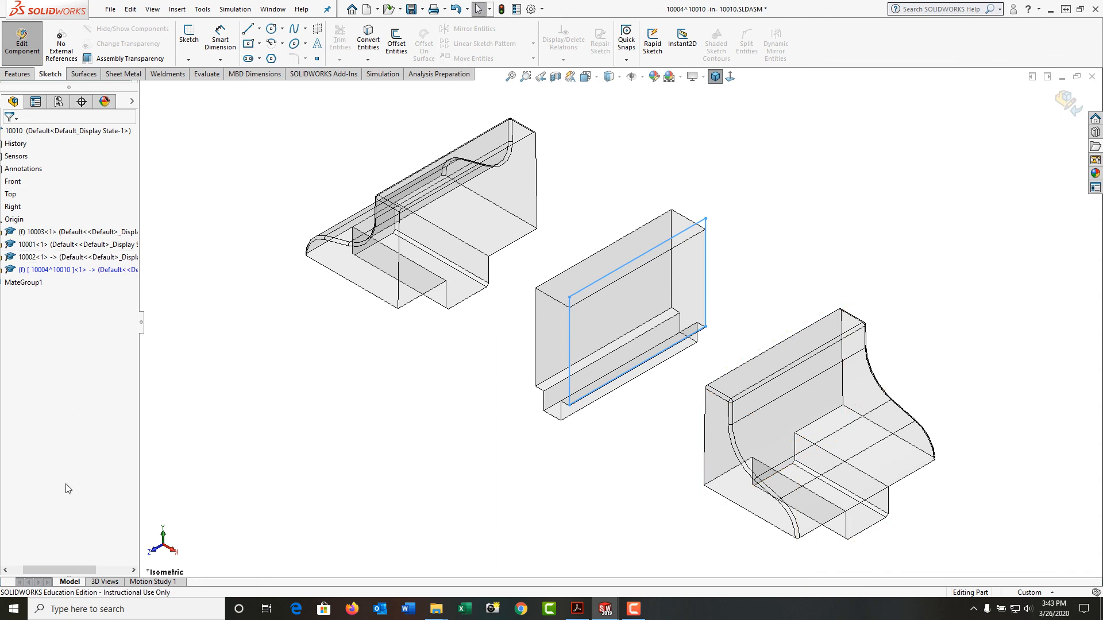
Extrude the rectangle sketch of part 10004 outward from the block's front face to a blind depth of 0.5 in, and return to editing the assembly.
left_click_drag(63, 570, 51, 571)
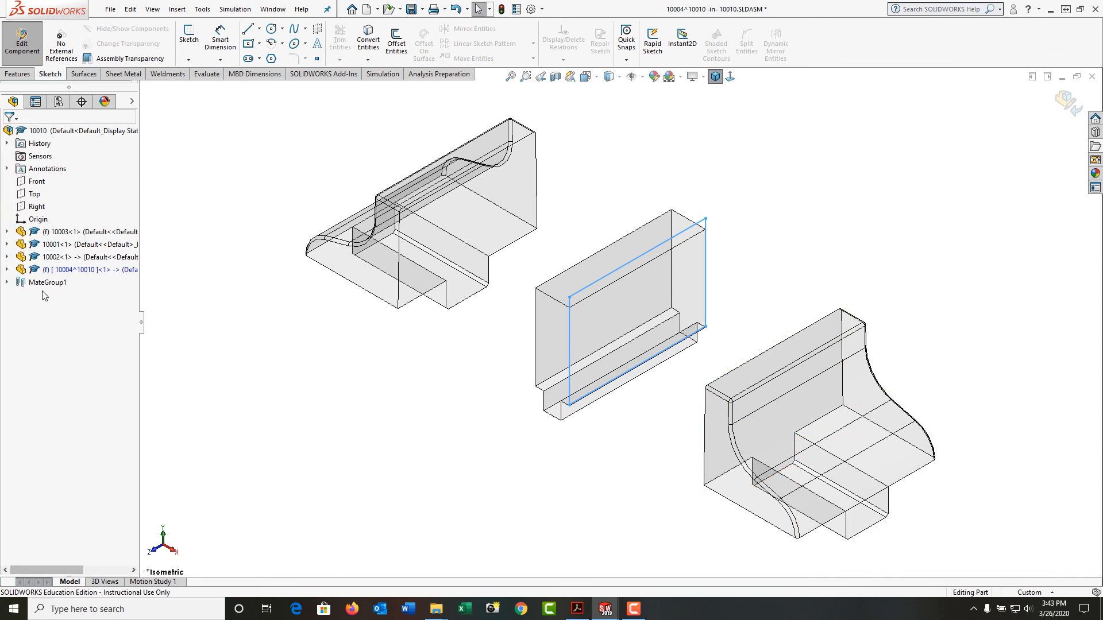
left_click(7, 270)
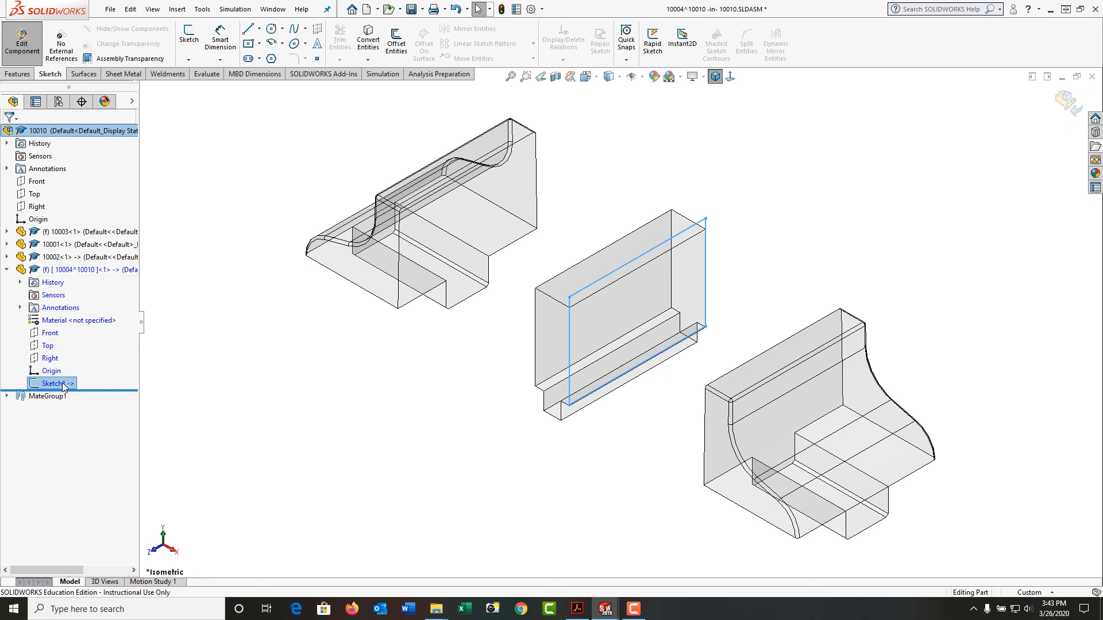
left_click(18, 73)
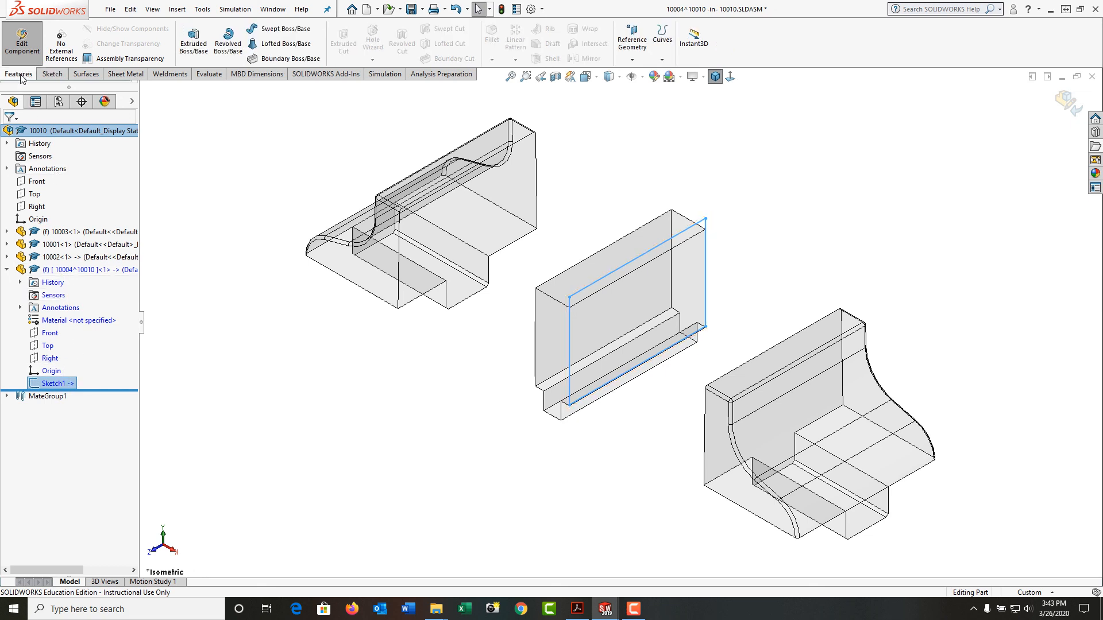
left_click(193, 46)
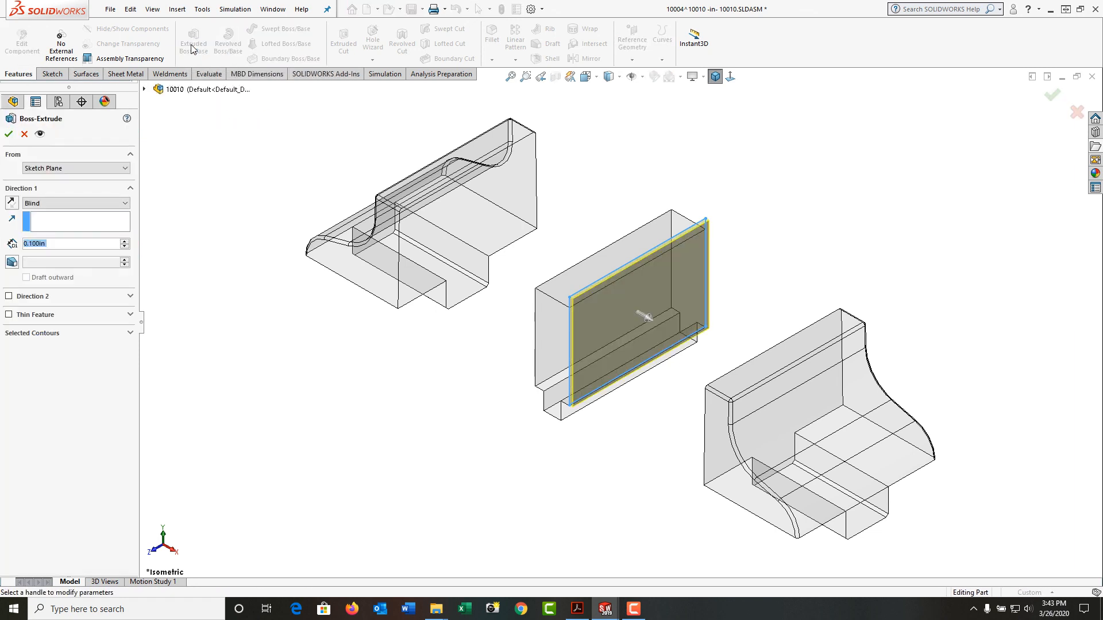
type(".5")
key("Return")
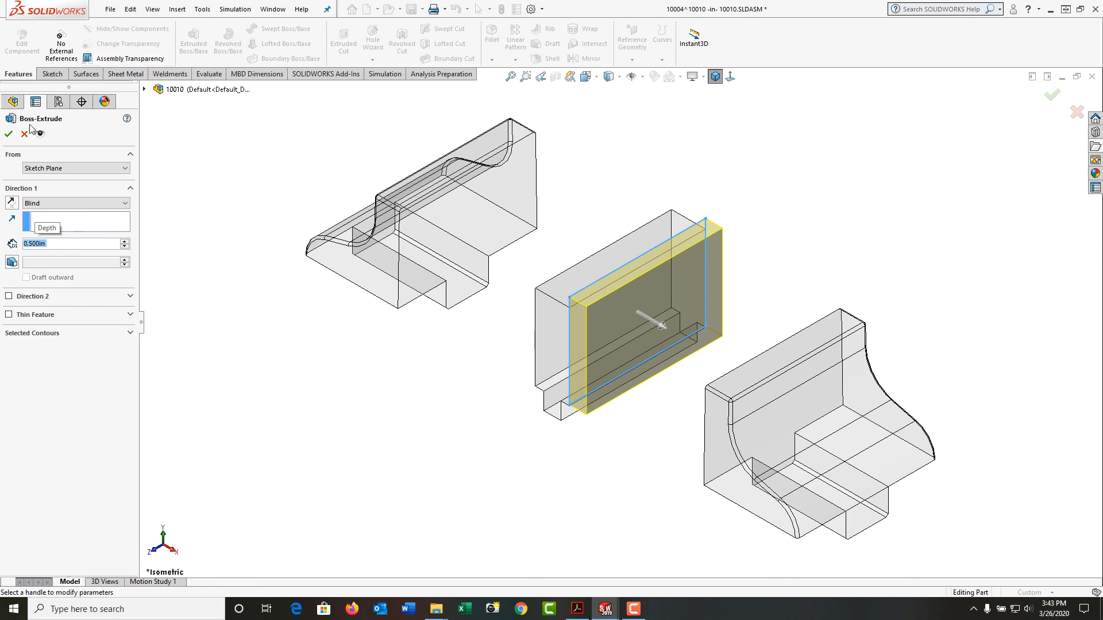
left_click(9, 134)
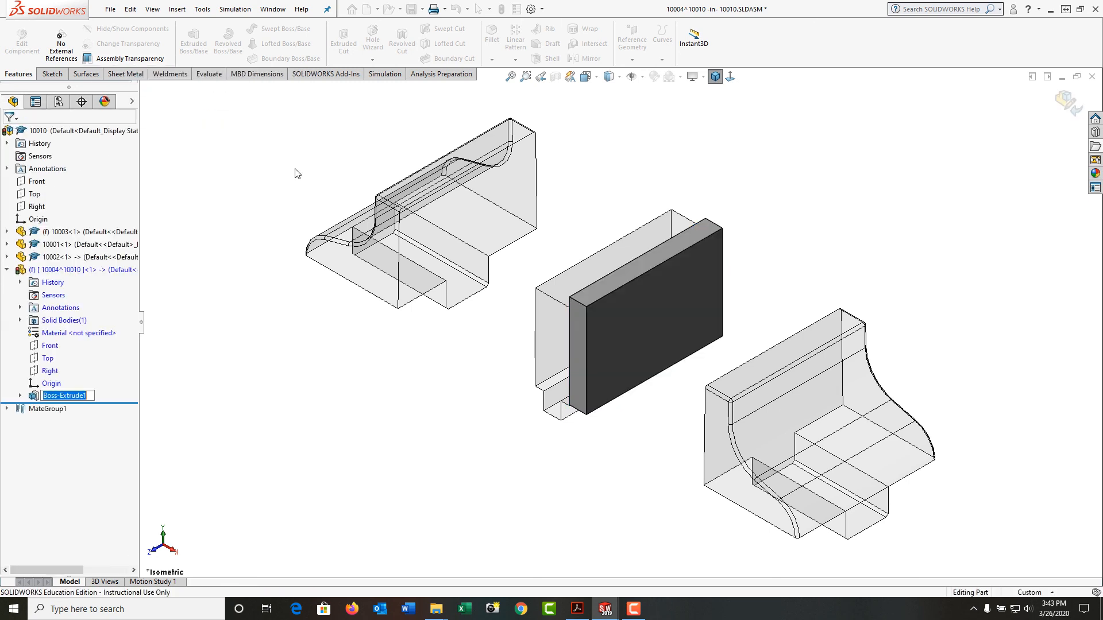
left_click(622, 171)
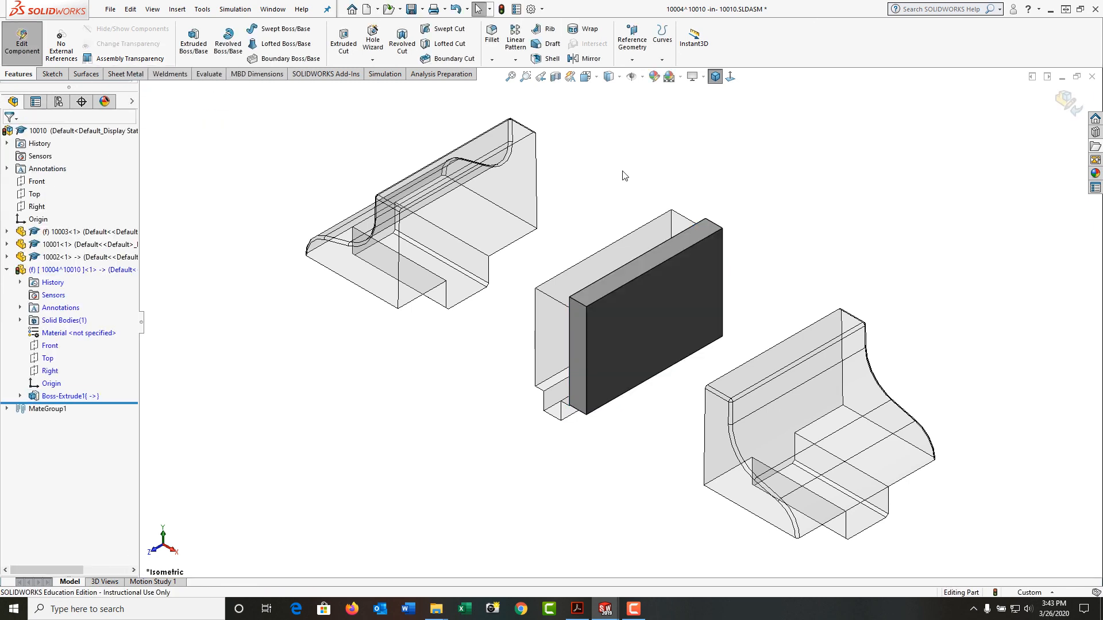
left_click(1069, 104)
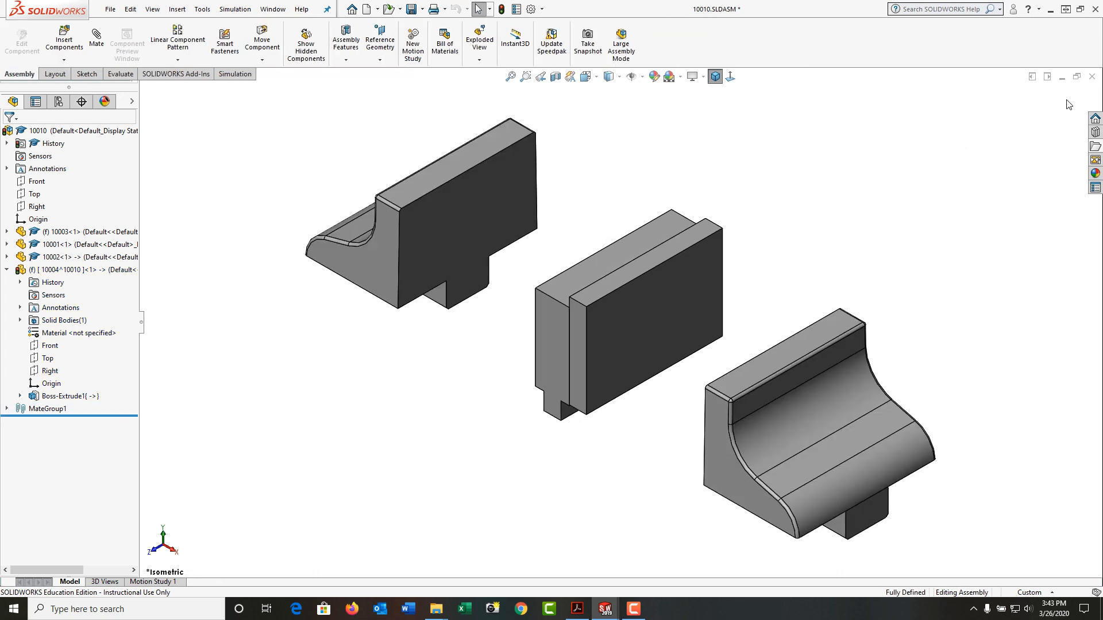